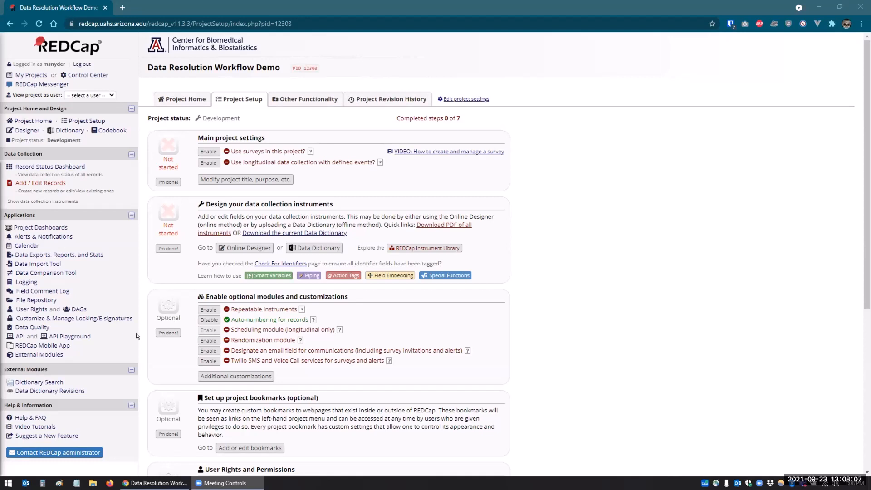
Step: Open the Record Status Dashboard from the Data Collection menu
left_click(34, 167)
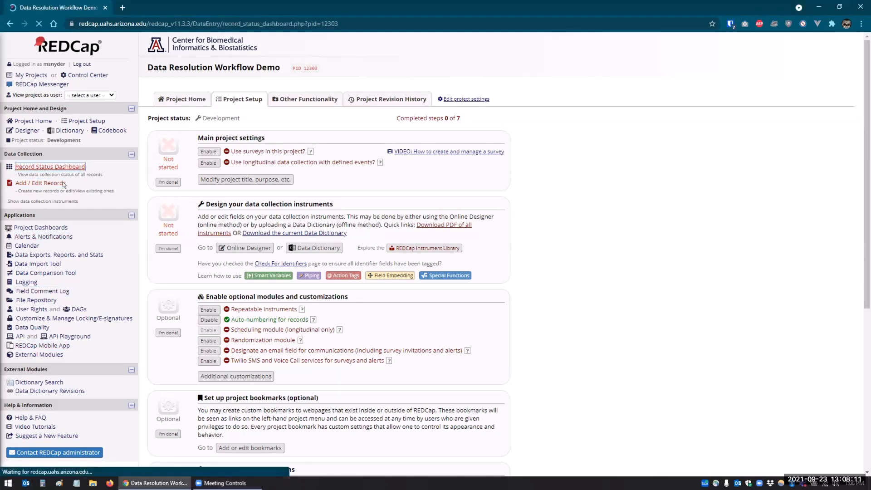
Step: Open record 1's Data Resolution Workflow form and view the First Name comment log without adding a comment
left_click(197, 267)
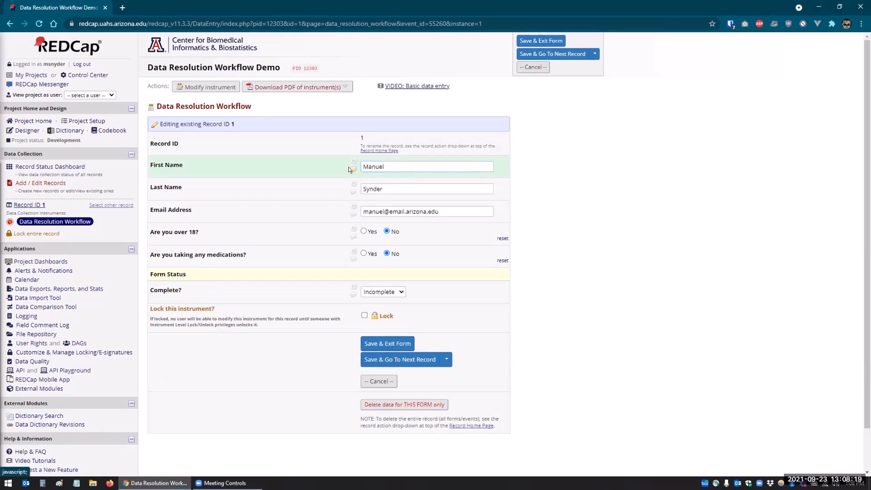
left_click(349, 169)
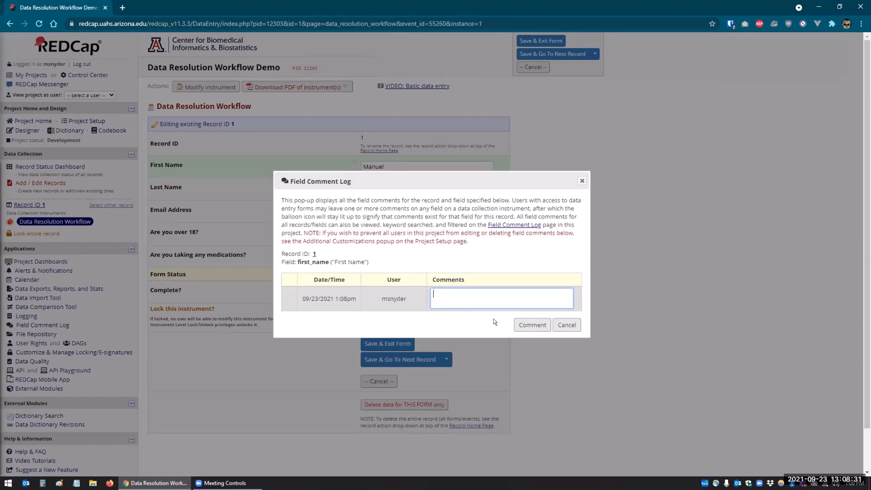
left_click(566, 325)
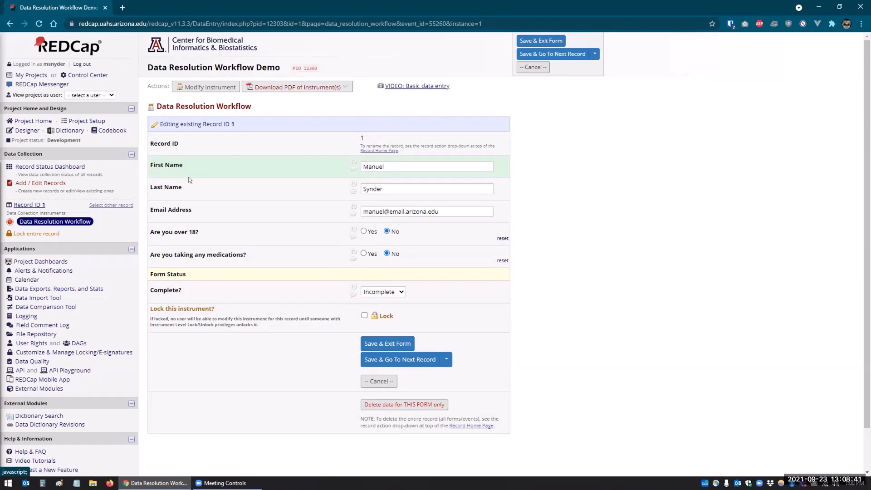
left_click(86, 120)
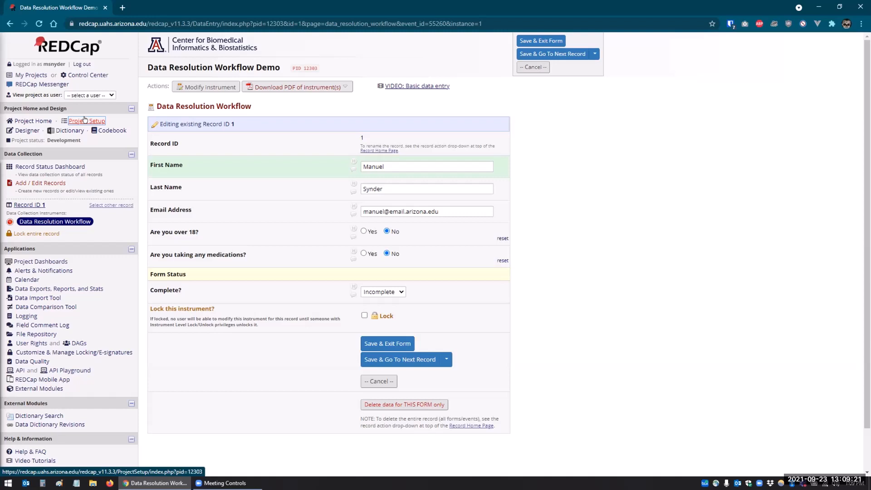
Step: In Additional customizations, set Data Queries to Data Resolution Workflow and save
left_click(84, 120)
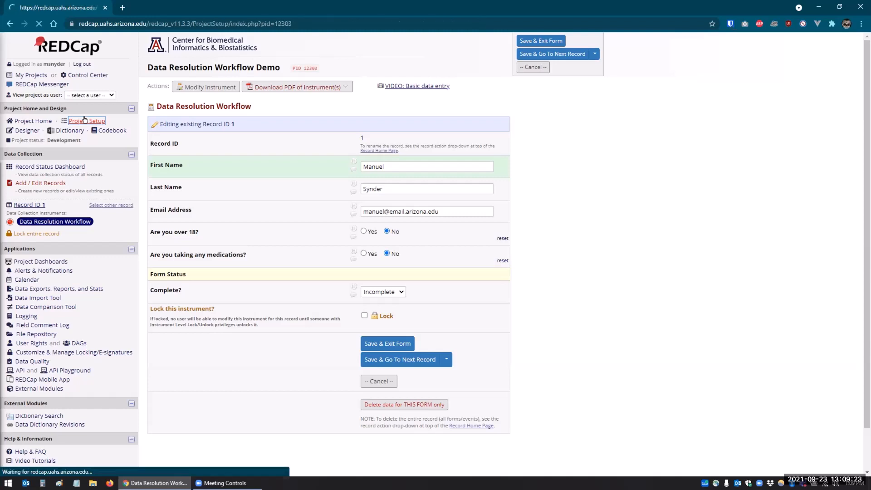
scroll(566, 217, "down", 1)
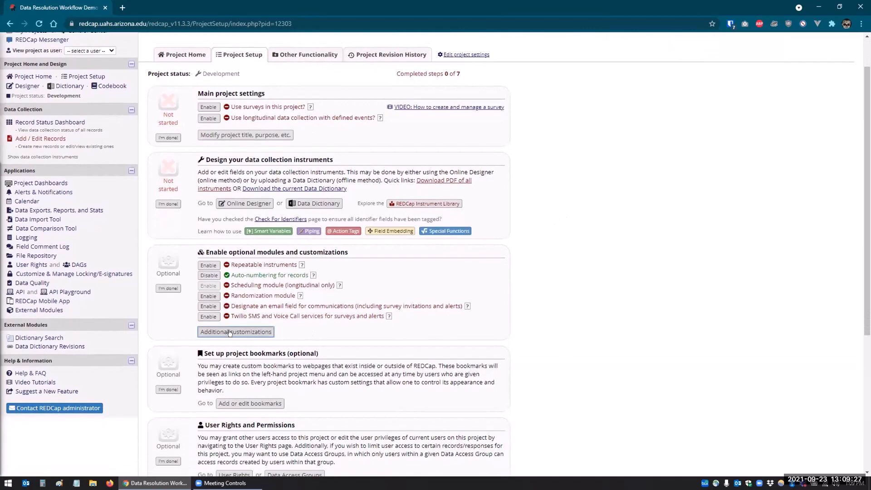
left_click(230, 333)
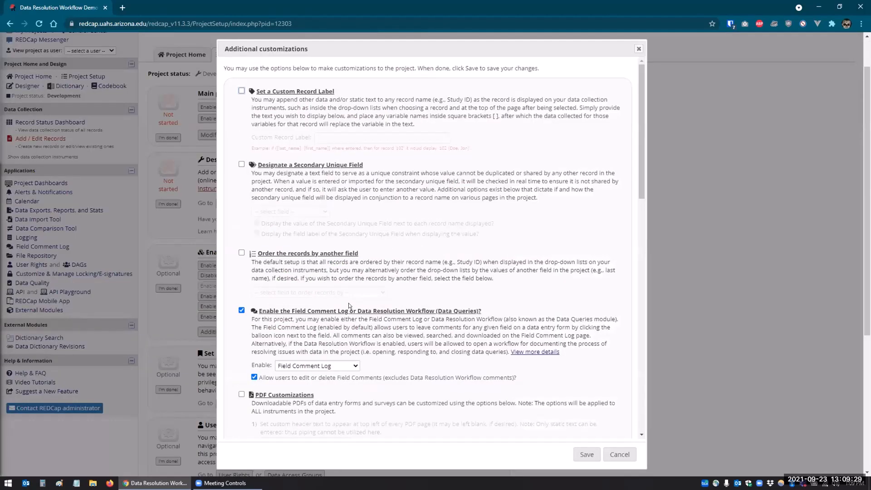
scroll(344, 265, "down", 3)
scroll(344, 265, "down", 3)
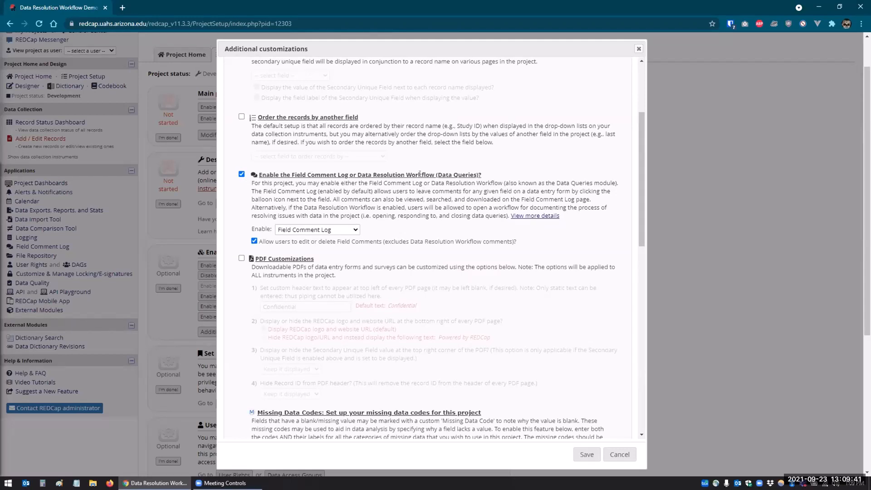
left_click(535, 216)
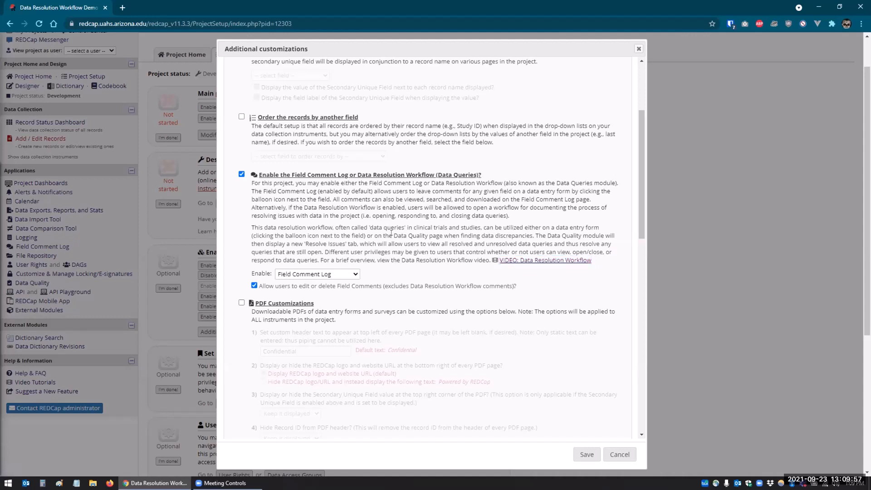
left_click(295, 275)
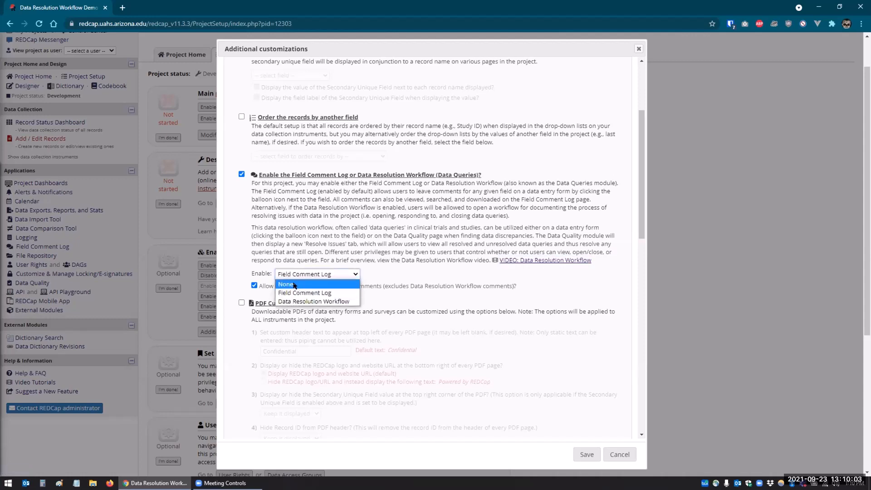
left_click(318, 300)
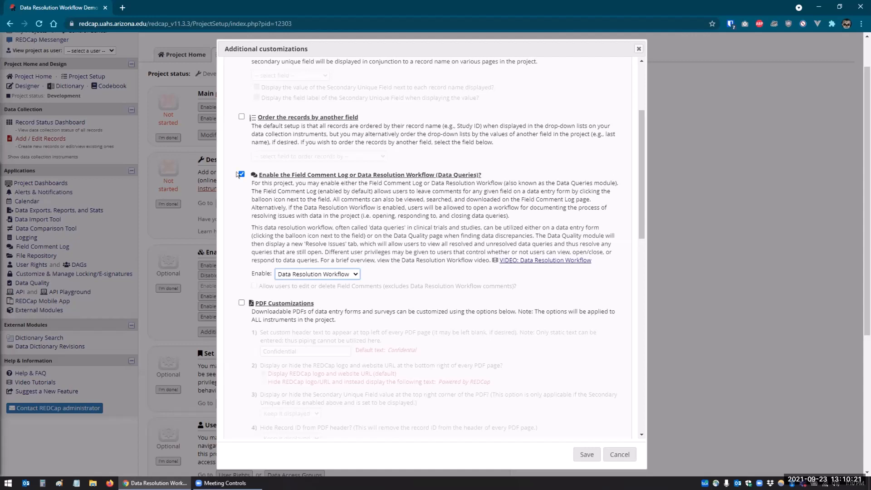
left_click(586, 455)
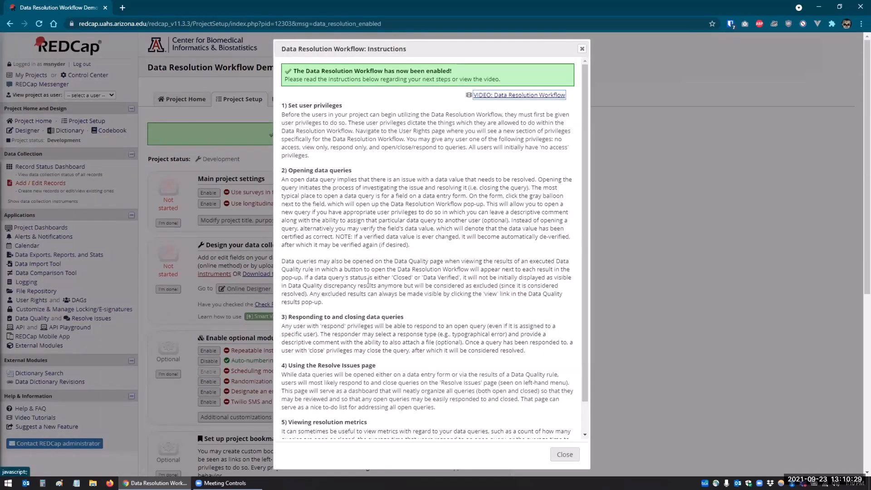
Step: Read through the Data Resolution Workflow instructions dialog, then close it
scroll(332, 149, "down", 1)
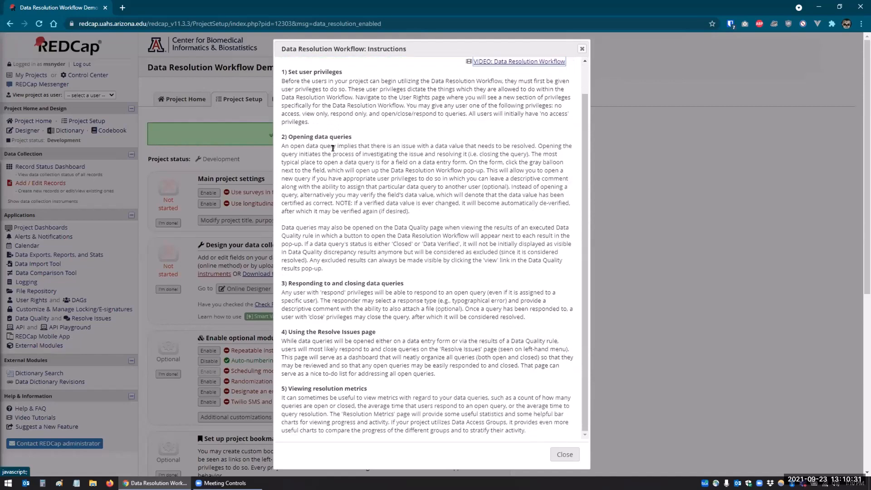
scroll(332, 148, "up", 1)
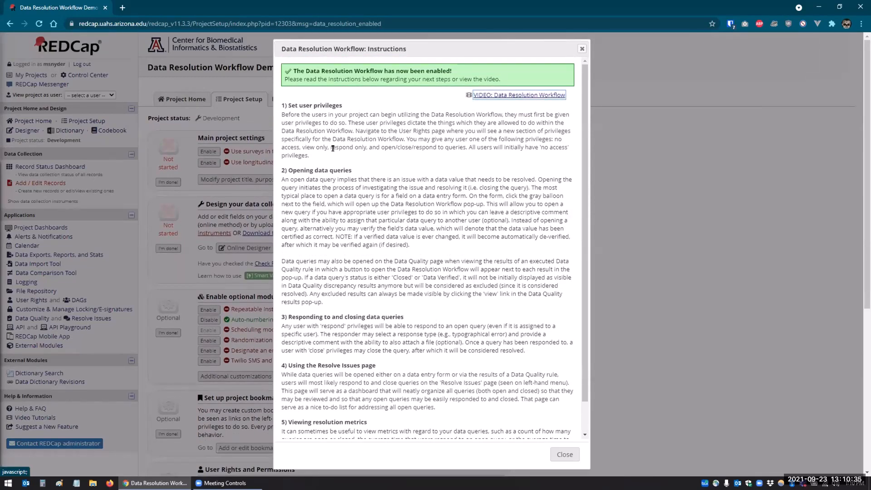
left_click_drag(286, 106, 347, 111)
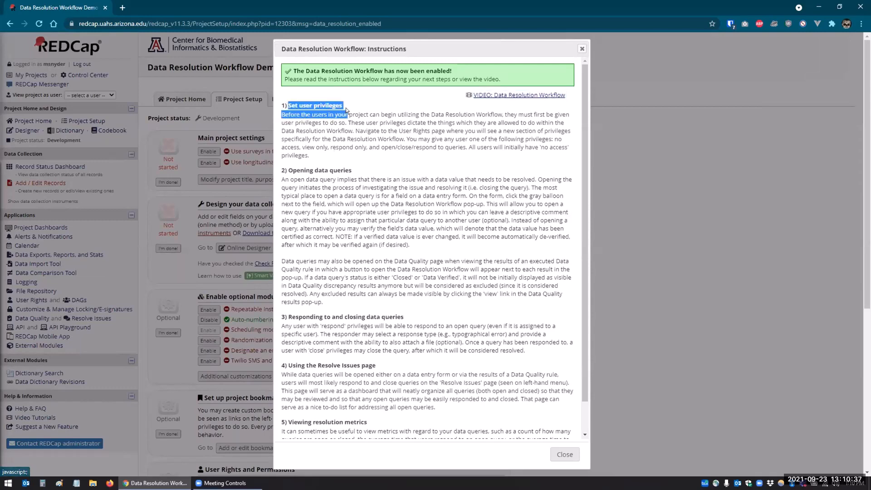
left_click(338, 143)
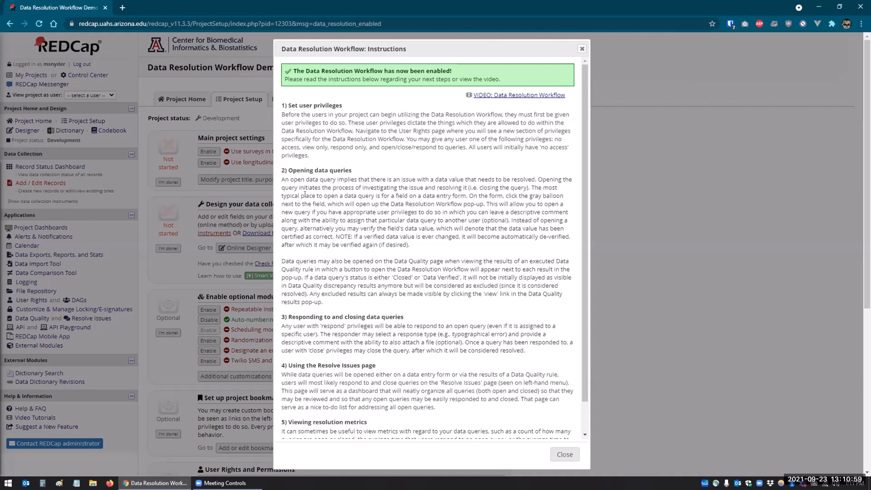
scroll(305, 194, "down", 1)
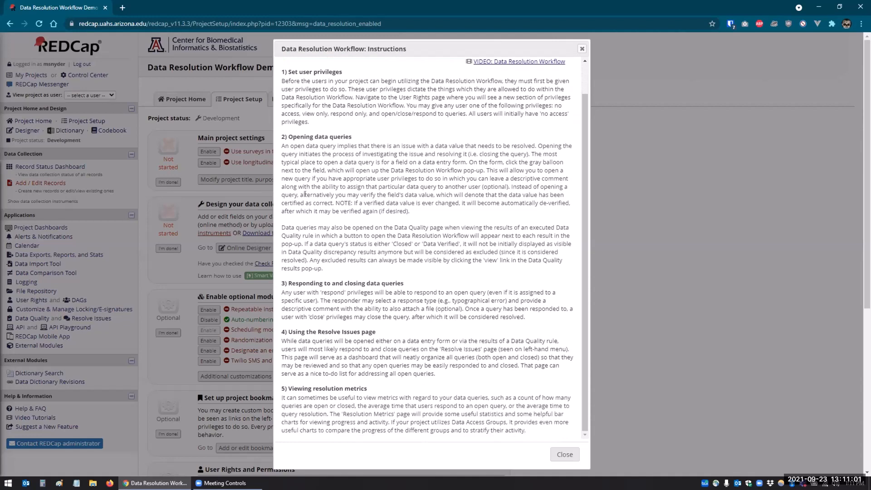
scroll(305, 218, "down", 1)
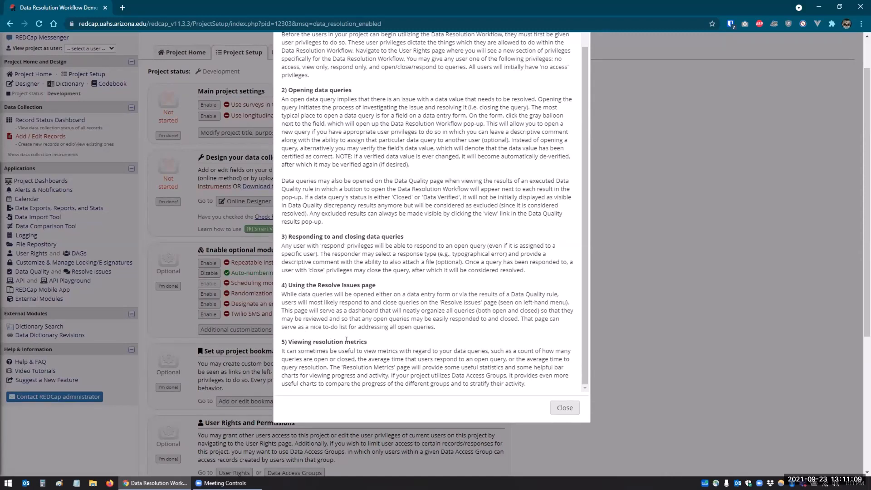
scroll(356, 181, "up", 1)
scroll(361, 100, "down", 1)
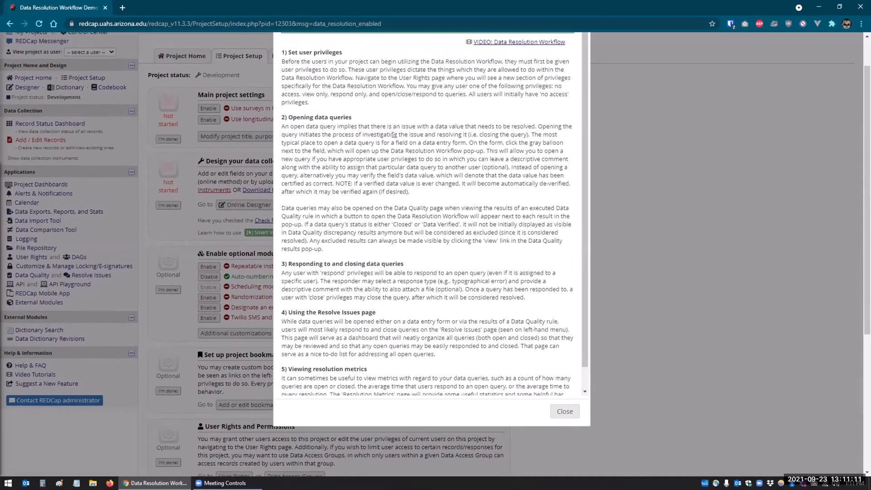
scroll(357, 82, "down", 1)
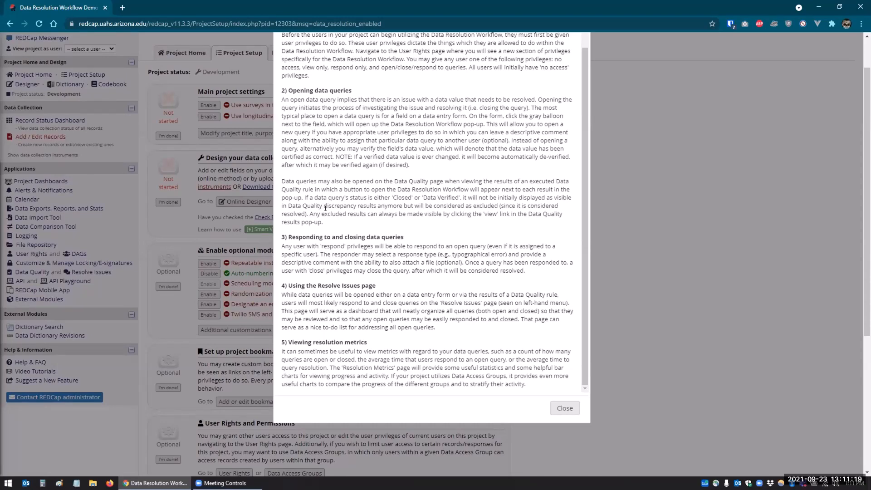
left_click(565, 408)
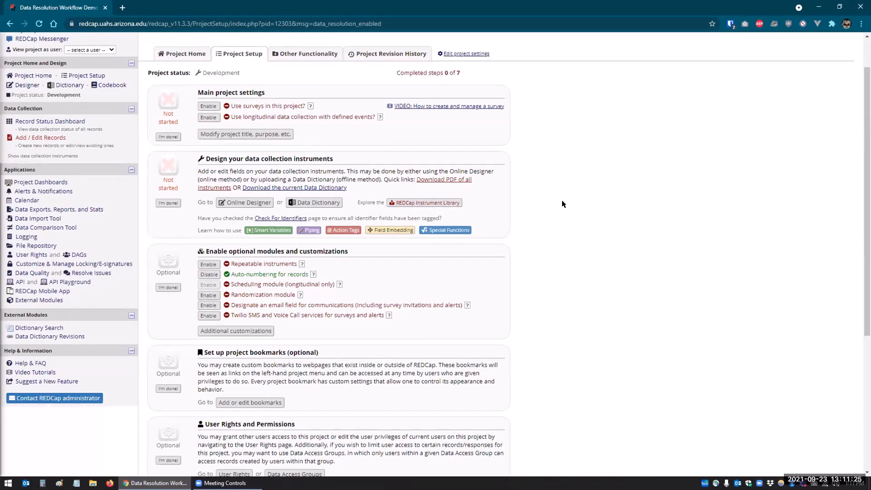
Step: Go to User Rights and begin editing the existing user's privileges
scroll(553, 207, "up", 1)
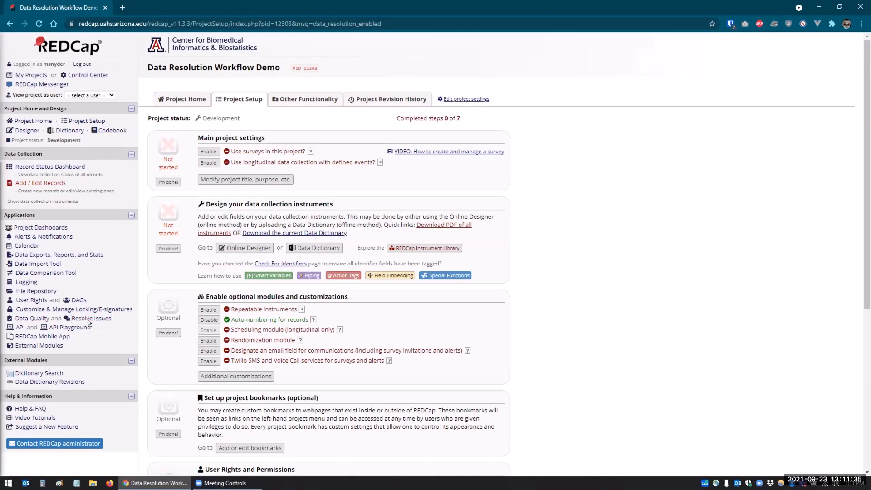
left_click(30, 300)
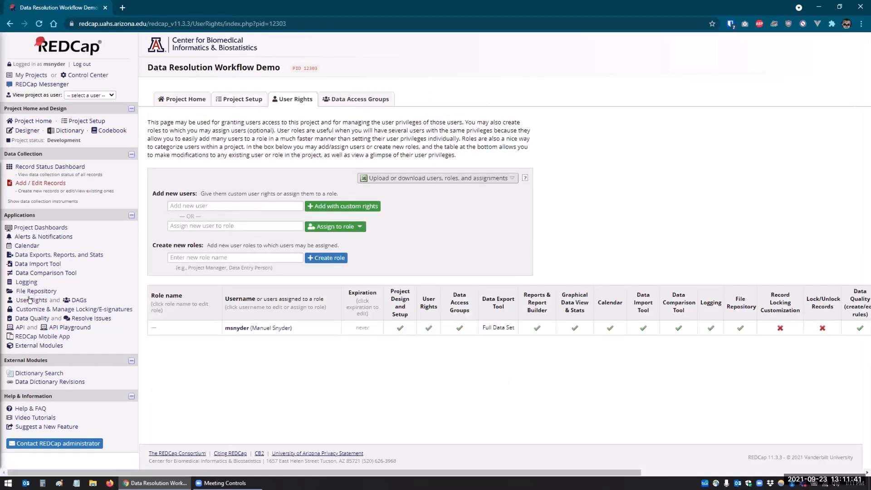
left_click(233, 329)
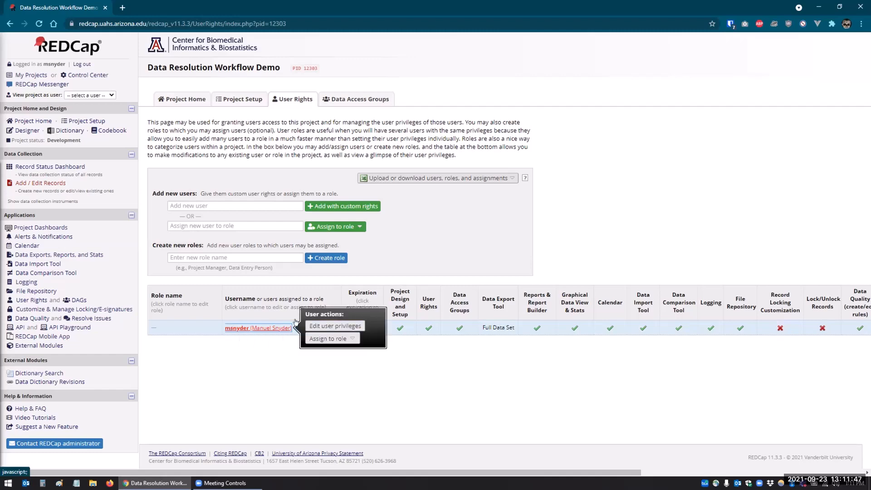
left_click(311, 323)
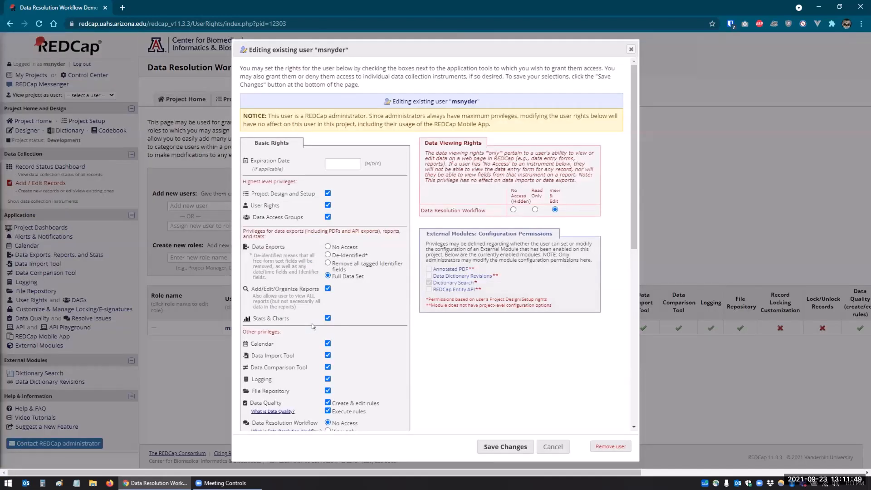
Step: Grant the user 'Open, close, and respond to queries' Data Resolution Workflow rights and save
scroll(372, 273, "down", 3)
scroll(381, 248, "down", 3)
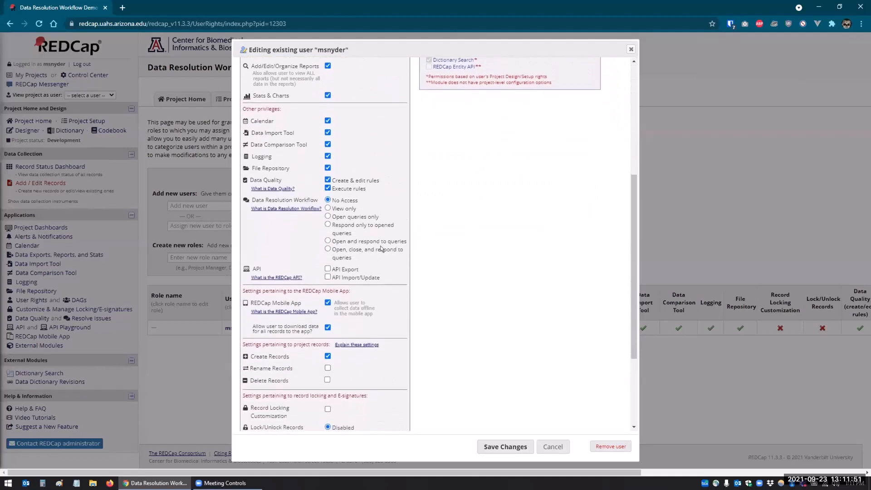
left_click_drag(239, 194, 301, 206)
left_click_drag(361, 260, 244, 225)
left_click(437, 263)
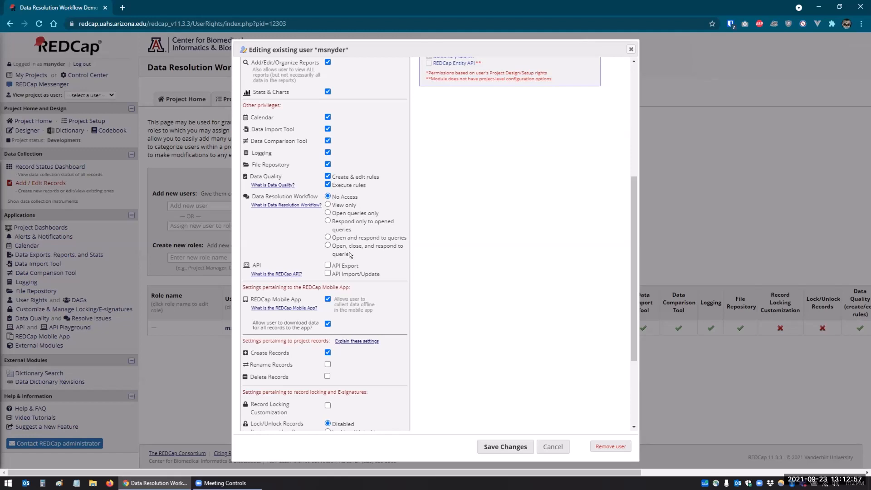
left_click(327, 245)
left_click(493, 447)
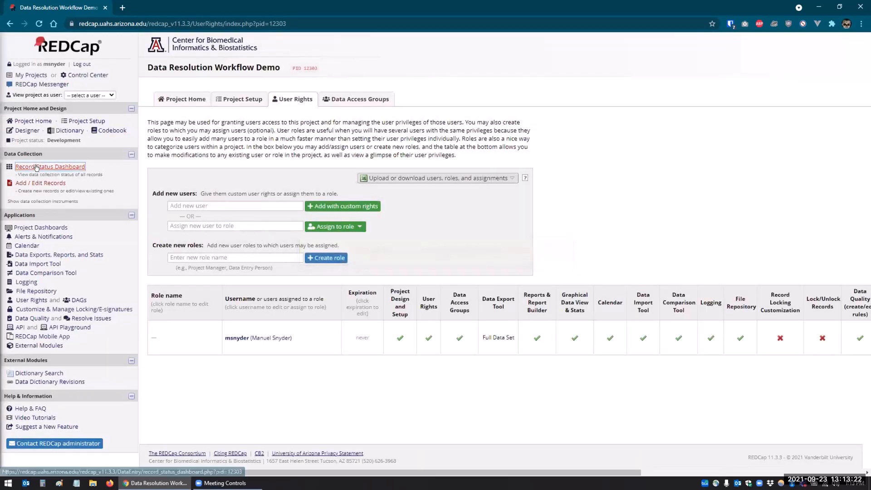
Step: Open record 1's form, cancel the Last Name resolution pop-up, and open First Name's
left_click(37, 168)
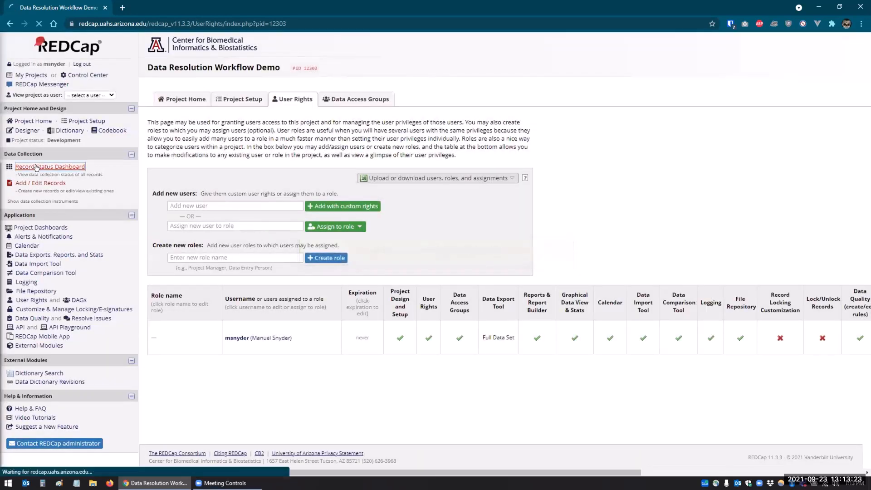
left_click(198, 262)
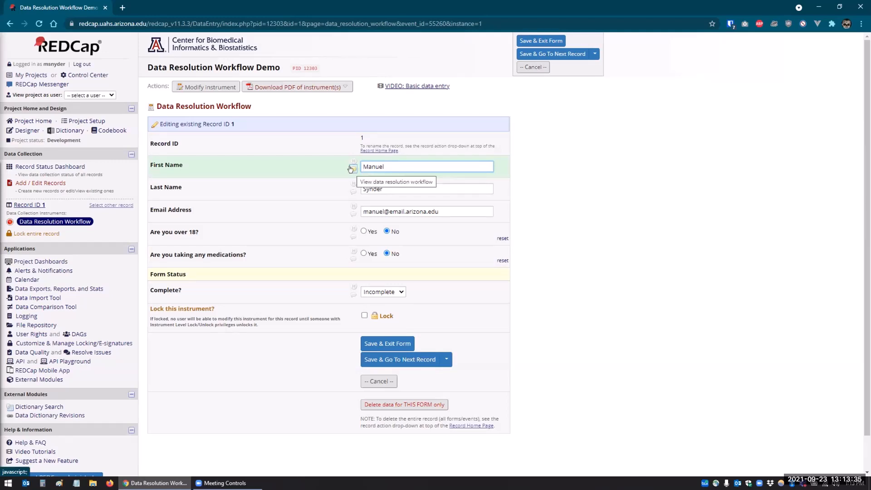
left_click(353, 191)
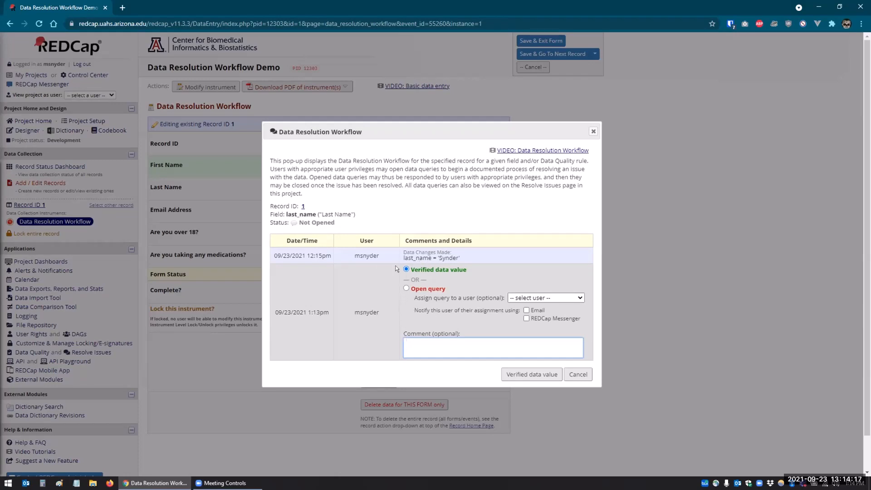
left_click(578, 373)
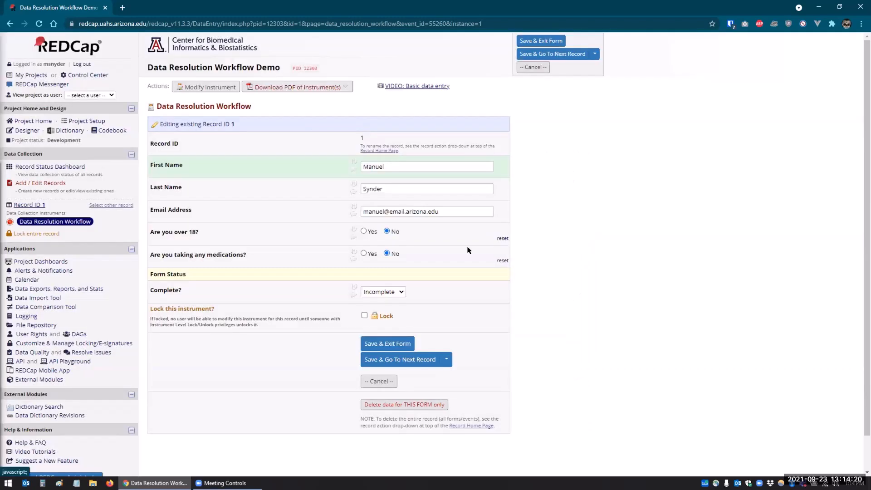
left_click(354, 167)
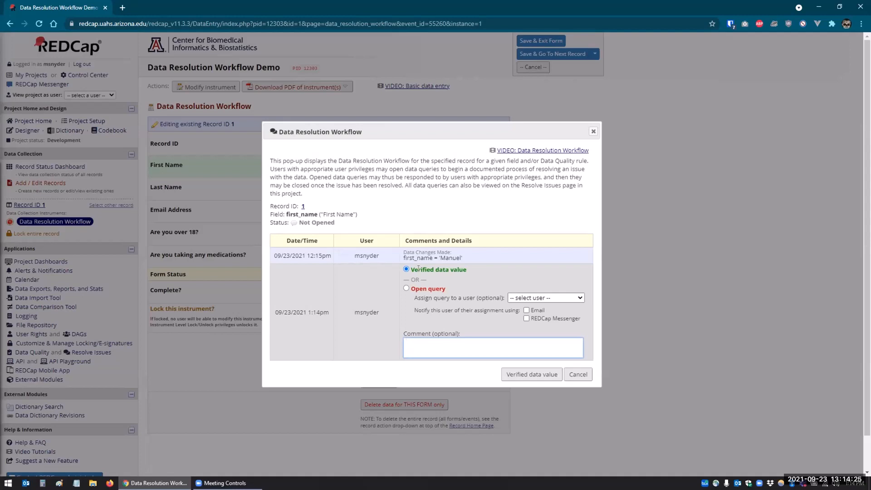
Step: Mark record 1's First Name as a verified data value
left_click(524, 375)
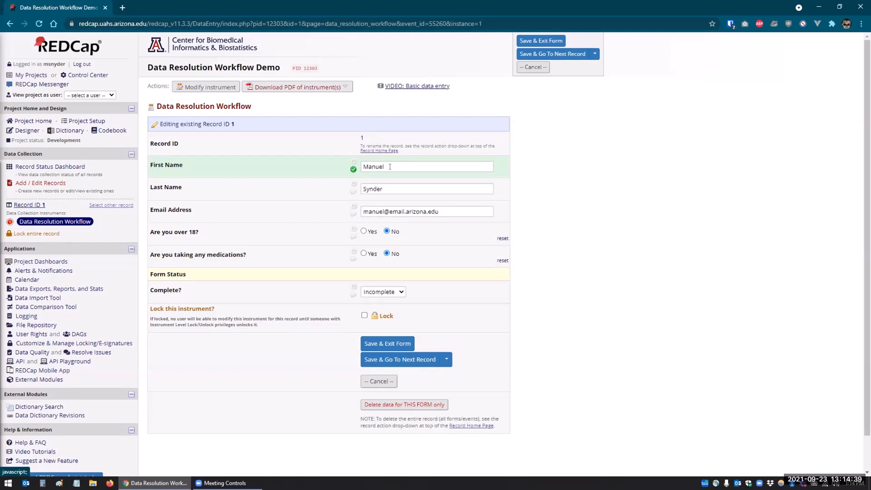
left_click(352, 190)
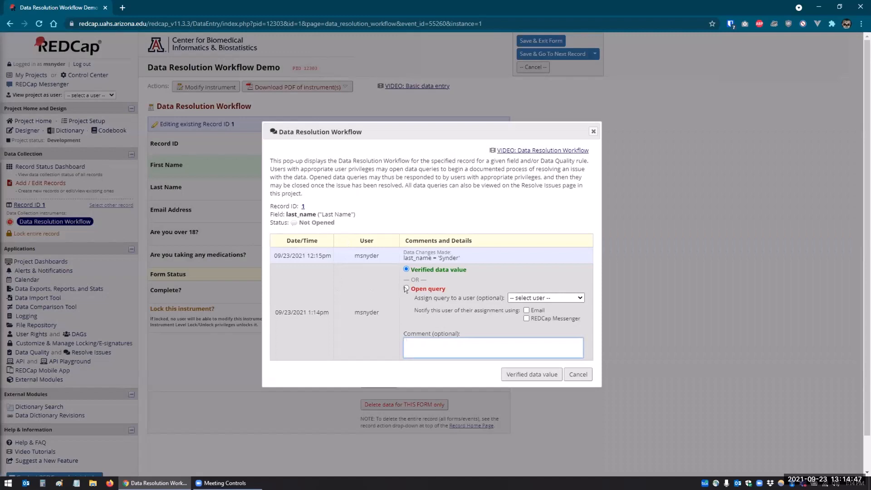
Step: Open a Last Name query assigned to the project's user, commenting that the last name looks misspelled
left_click(406, 287)
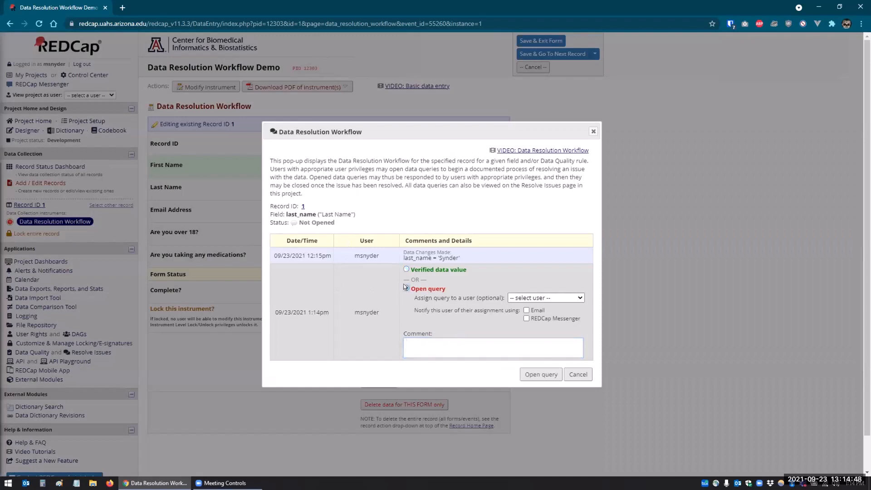
left_click(521, 297)
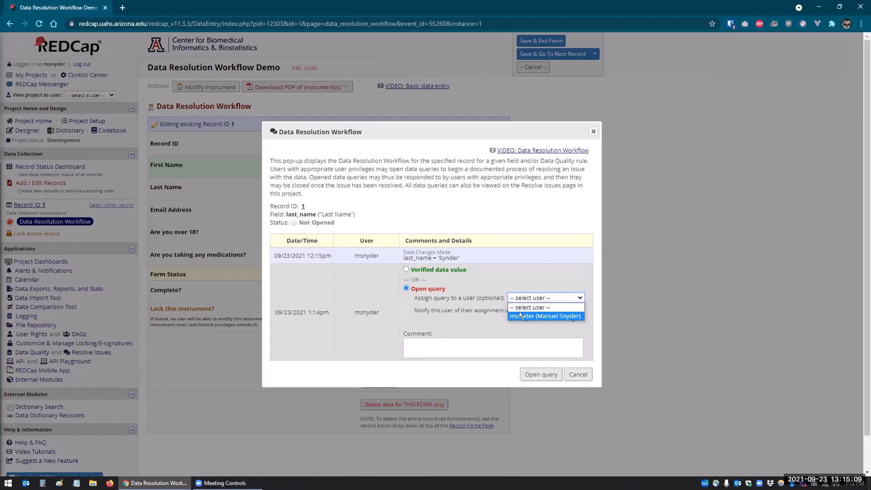
left_click(520, 315)
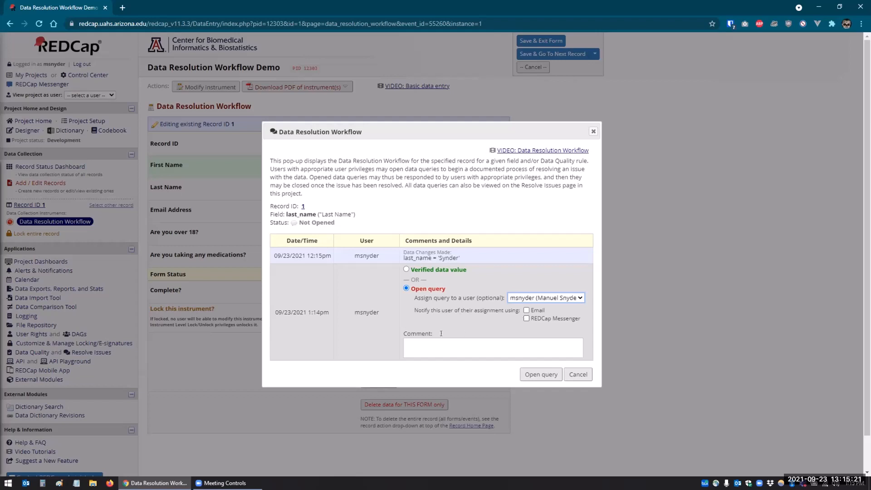
left_click(410, 344)
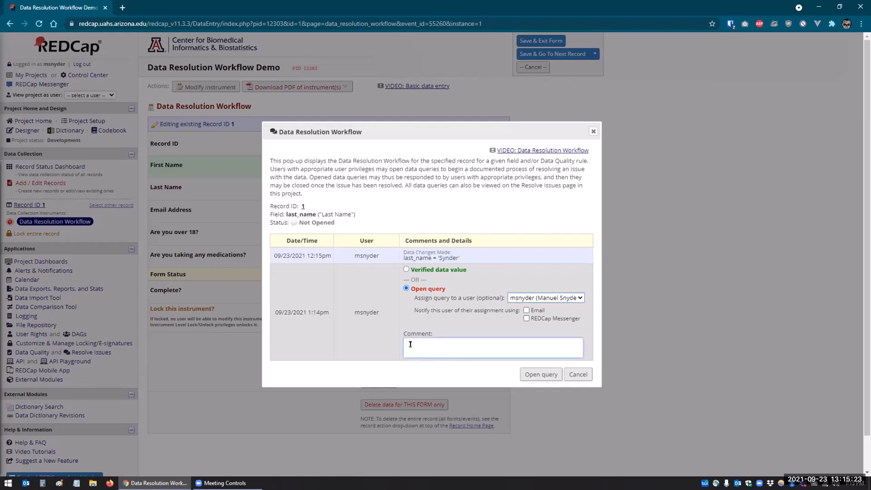
type("I think this last name is misspe")
key("BackSpace")
key("BackSpace")
key("BackSpace")
key("BackSpace")
type("sspelled.")
left_click(538, 375)
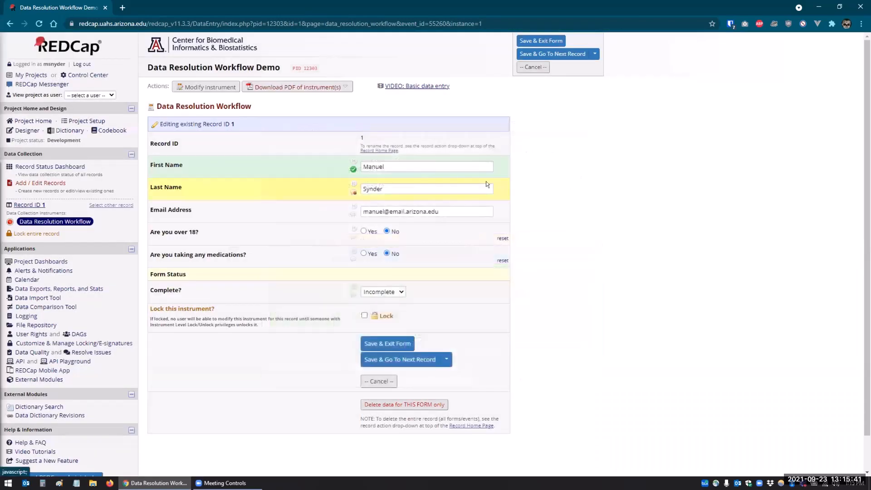
left_click(352, 192)
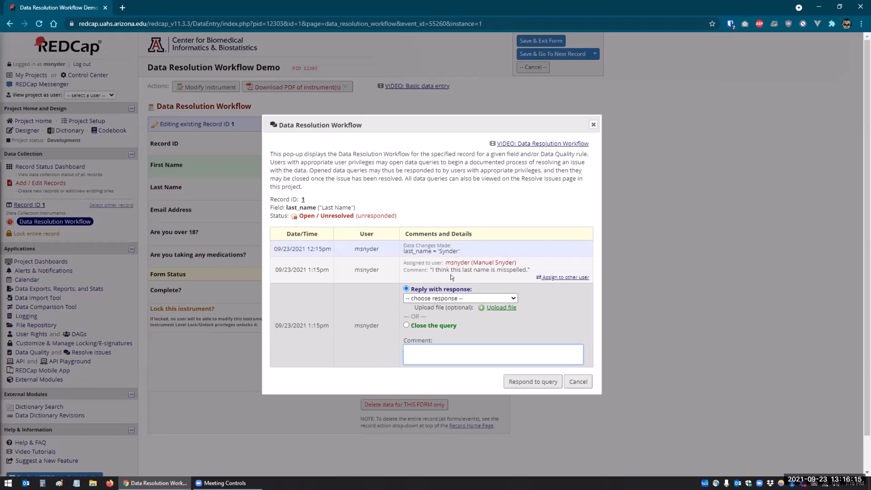
left_click(419, 299)
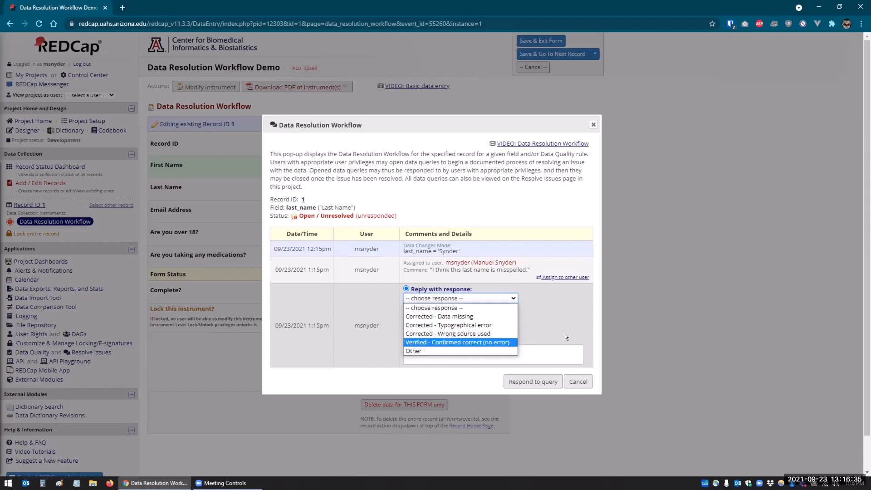
left_click(612, 352)
left_click(571, 380)
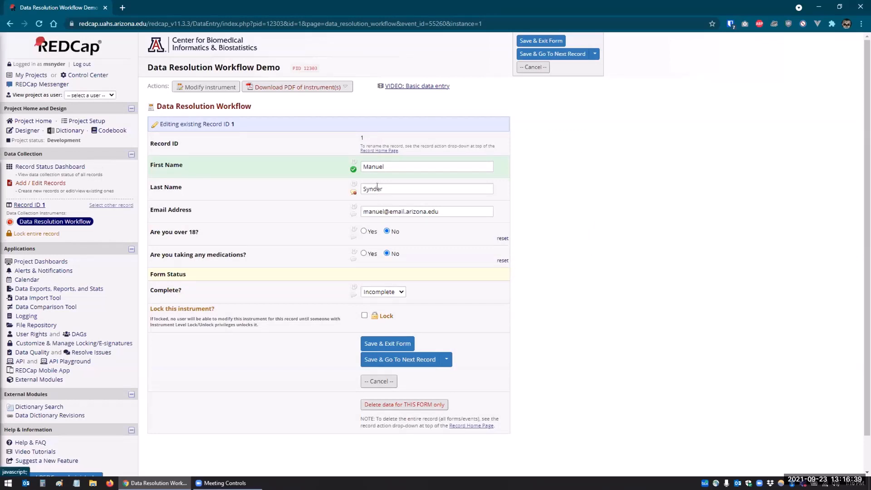
Step: Fix the misspelled Last Name value by retyping its ending as 'nyder'
left_click(388, 186)
key("BackSpace")
key("BackSpace")
key("BackSpace")
key("BackSpace")
key("BackSpace")
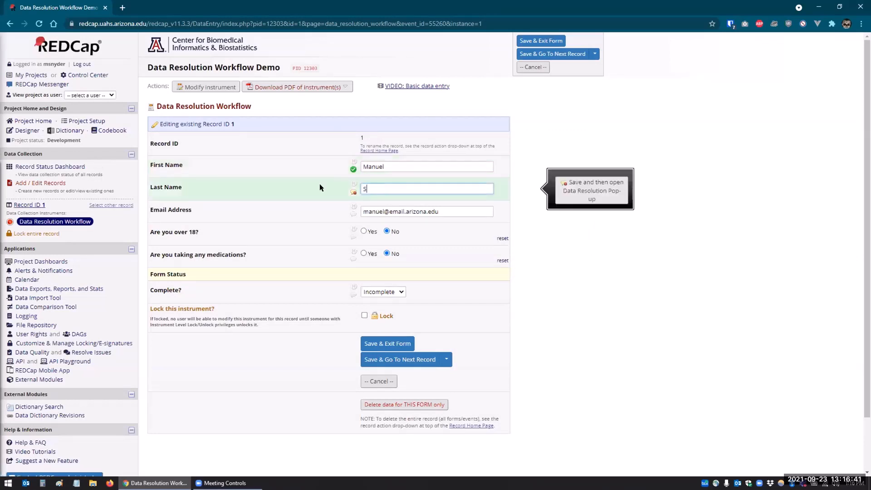
type("nyder")
key("Tab")
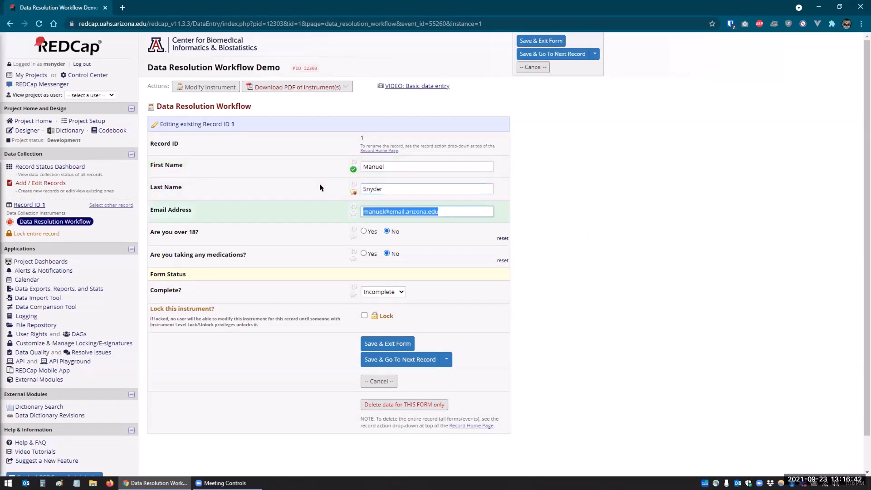
Step: Respond to the Last Name query as 'Corrected - Typographical error' with comment 'Fixed'
left_click(354, 191)
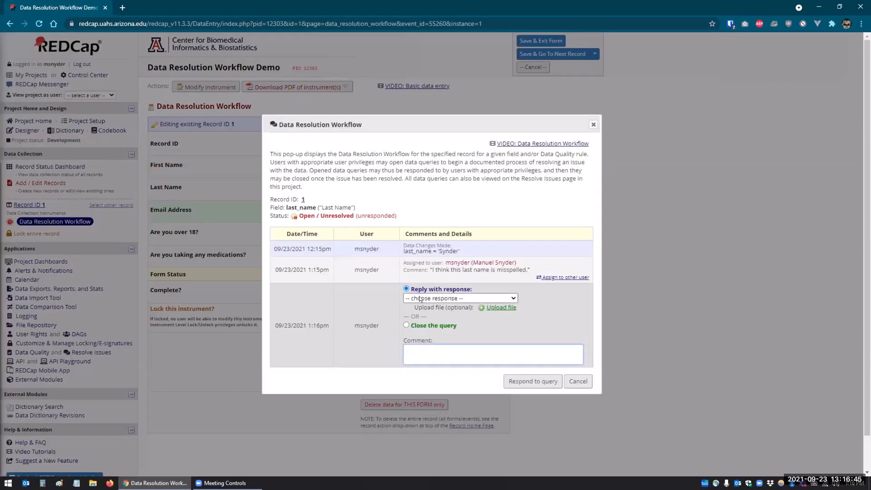
left_click(420, 298)
left_click(422, 326)
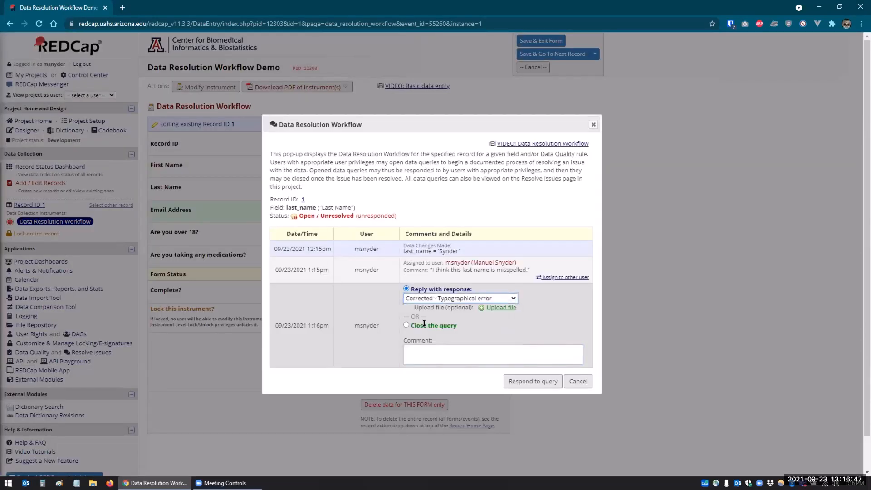
left_click(432, 356)
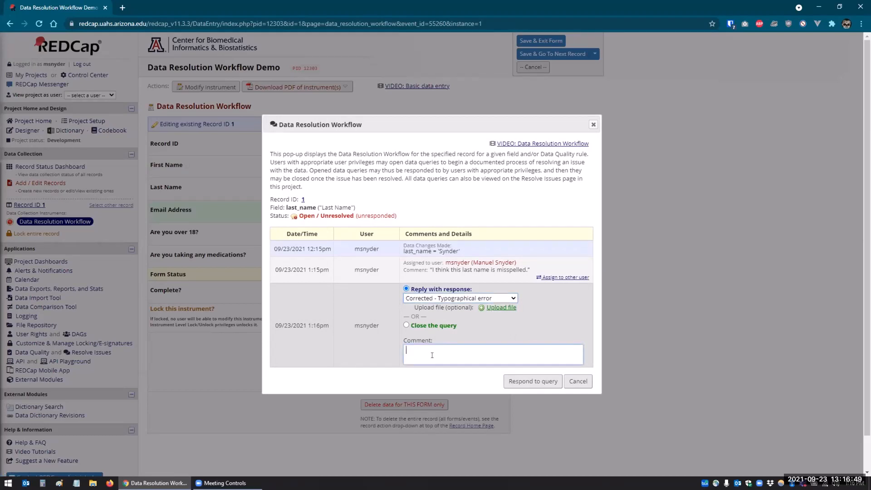
type("Fixed")
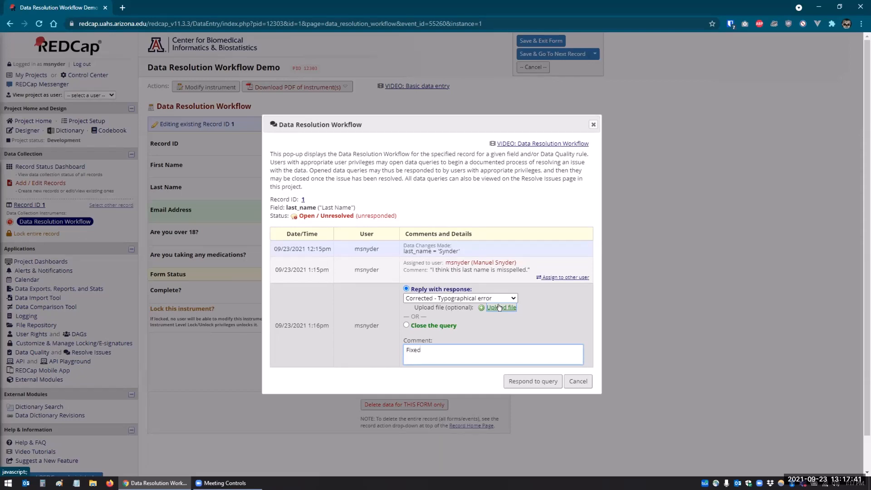
left_click(520, 382)
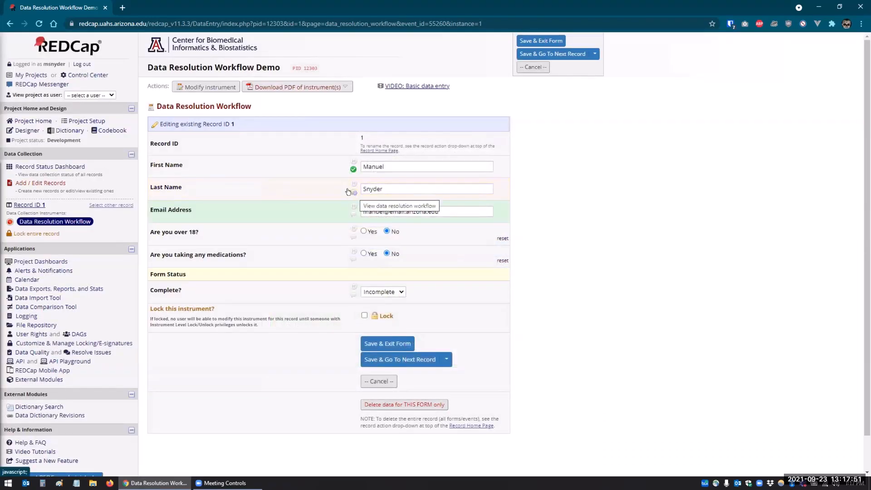
Step: Close the Last Name query, adding the required comment 'Last name has been corrected.'
left_click(353, 192)
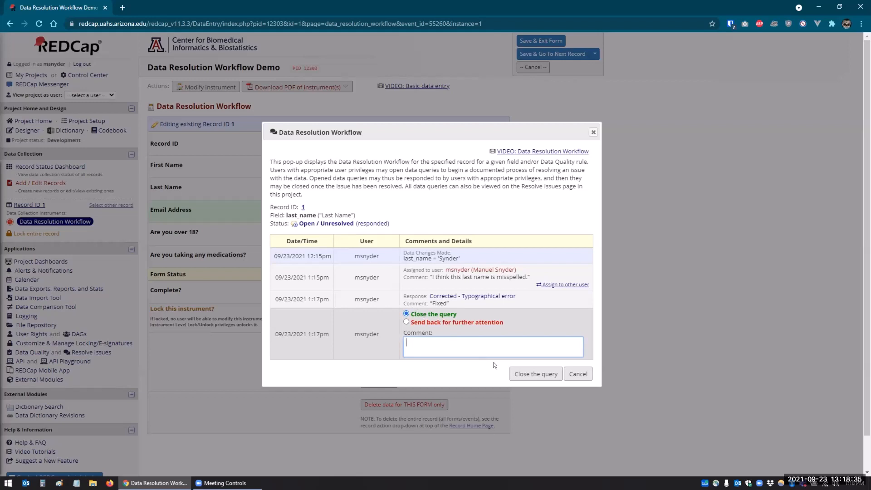
left_click(522, 374)
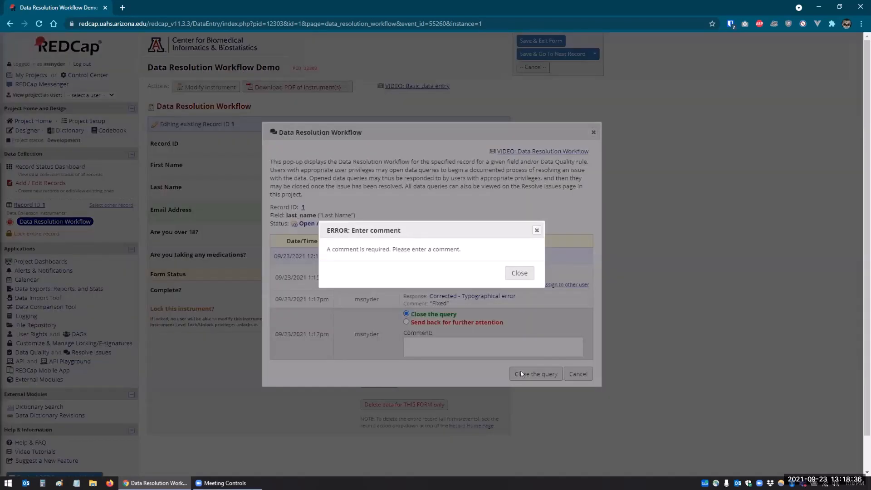
left_click(506, 274)
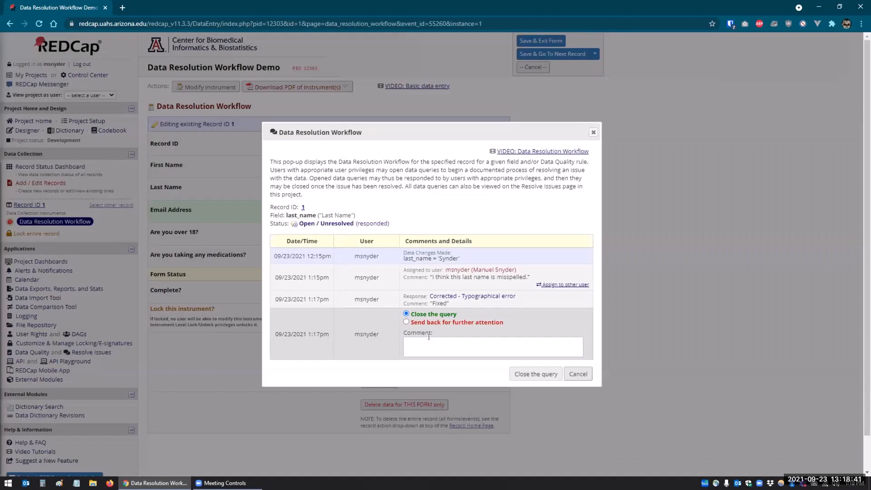
left_click(427, 341)
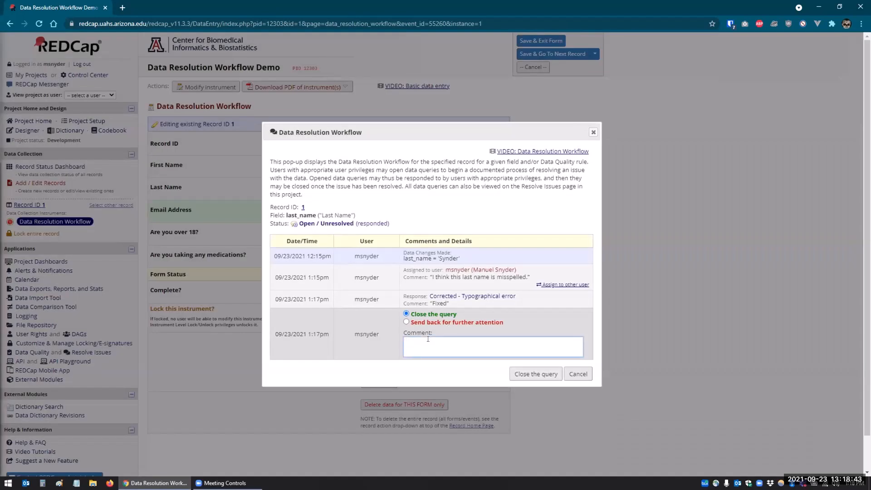
type("Last name has been corrected.")
left_click(529, 374)
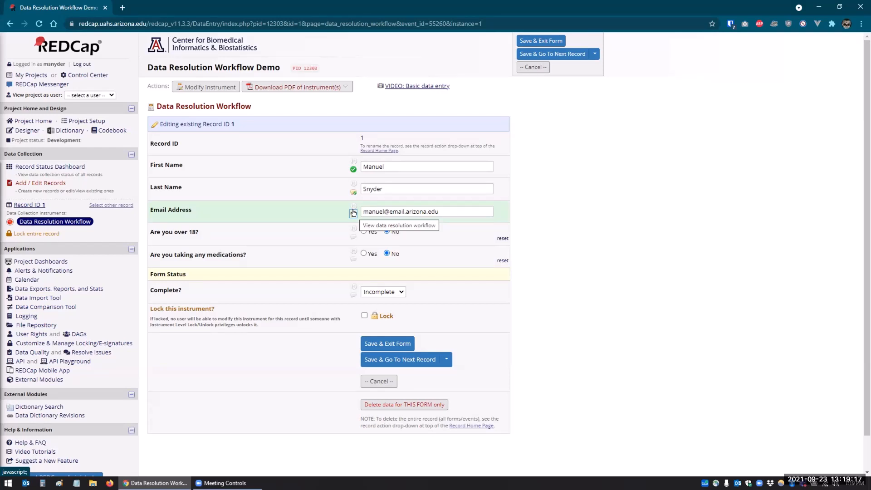
Step: Mark the Email Address value verified, then replace it with the participant's full e-mail address
left_click(353, 213)
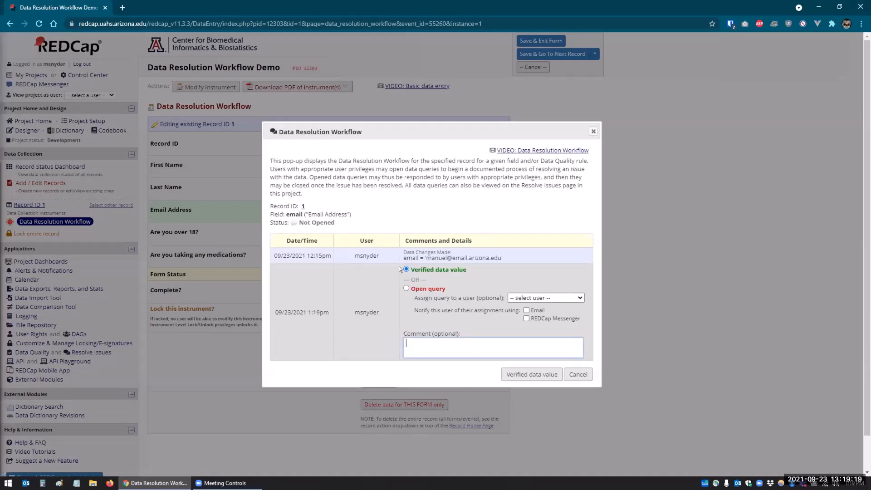
left_click(522, 374)
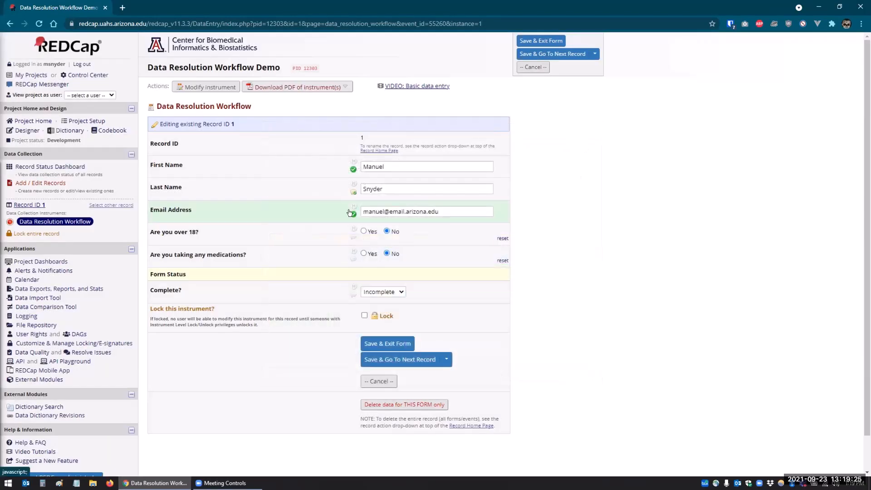
triple_click(402, 212)
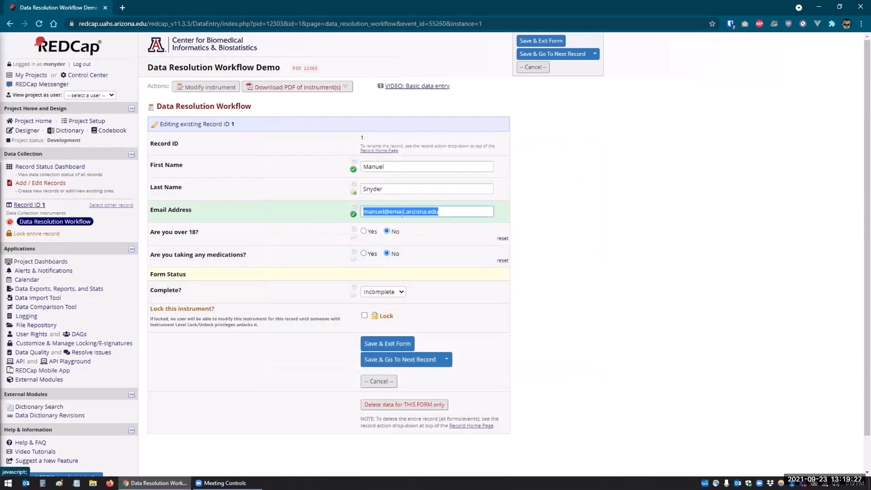
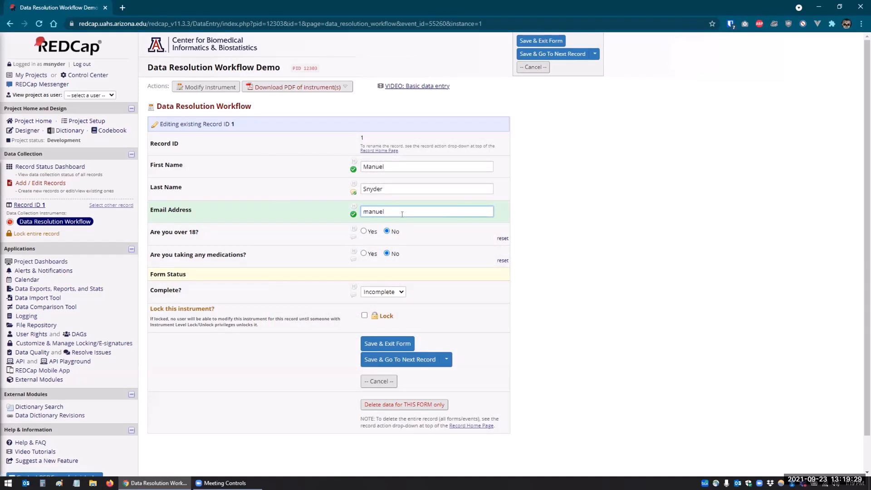
key("Tab")
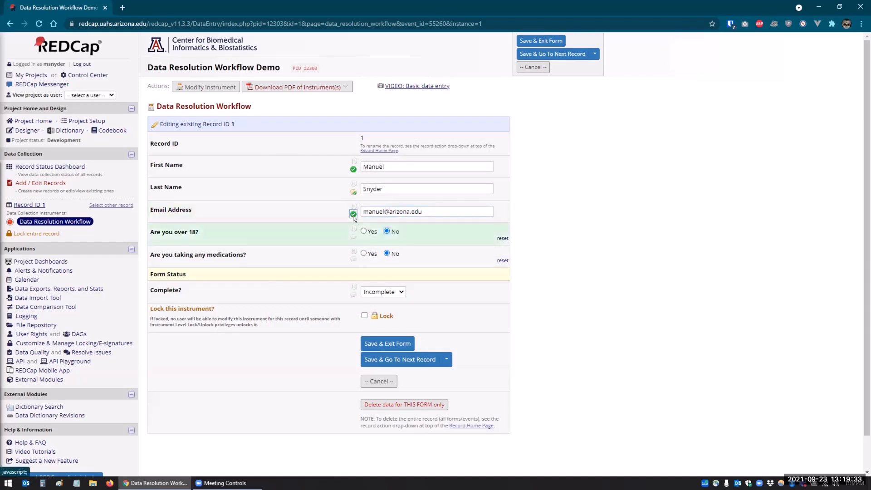
left_click(446, 359)
Step: Save record 1 with Save & Stay, re-verify the corrected email, and start a new record
left_click(390, 376)
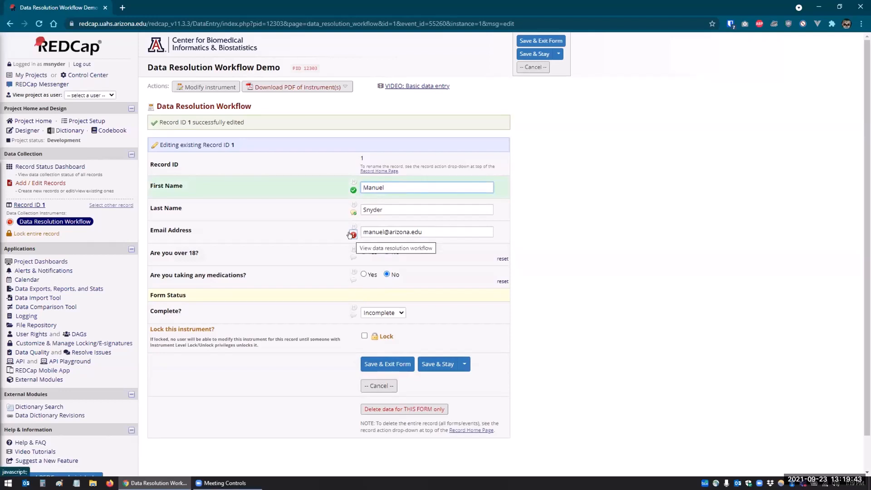
left_click(352, 234)
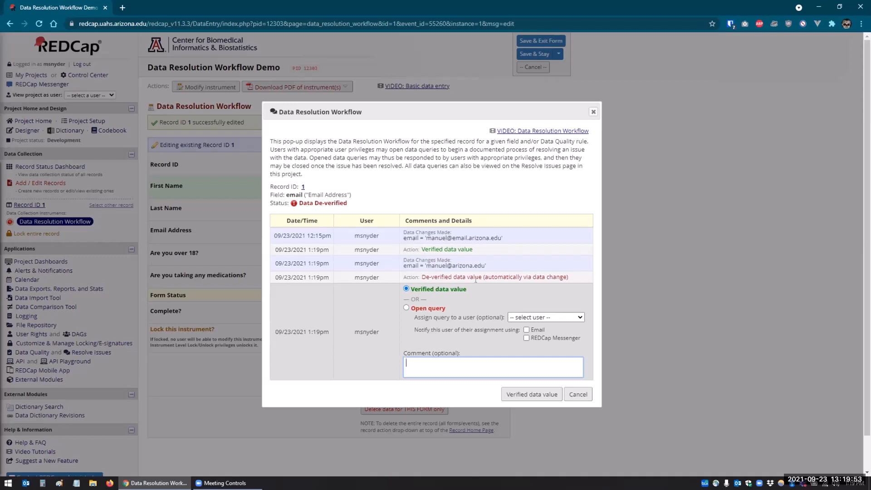
left_click(513, 391)
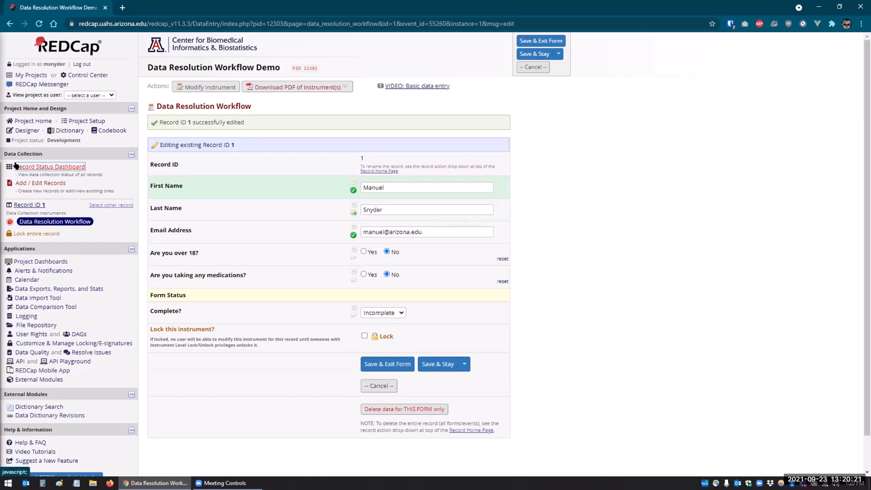
left_click(33, 183)
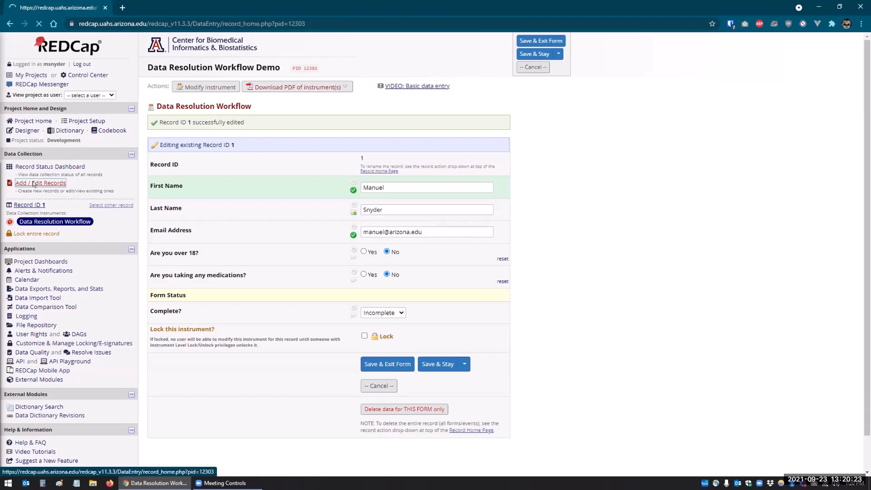
left_click(353, 203)
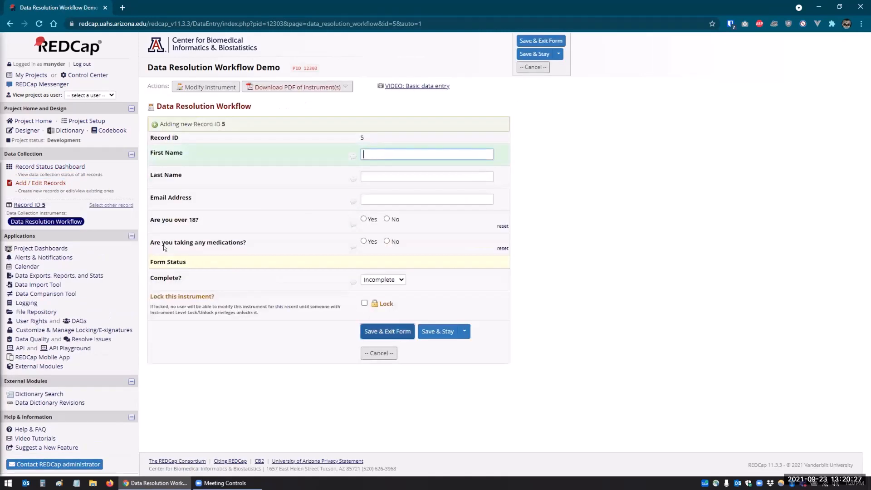
Step: Open record 2's Data Resolution Workflow form from the Record Status Dashboard
left_click(25, 167)
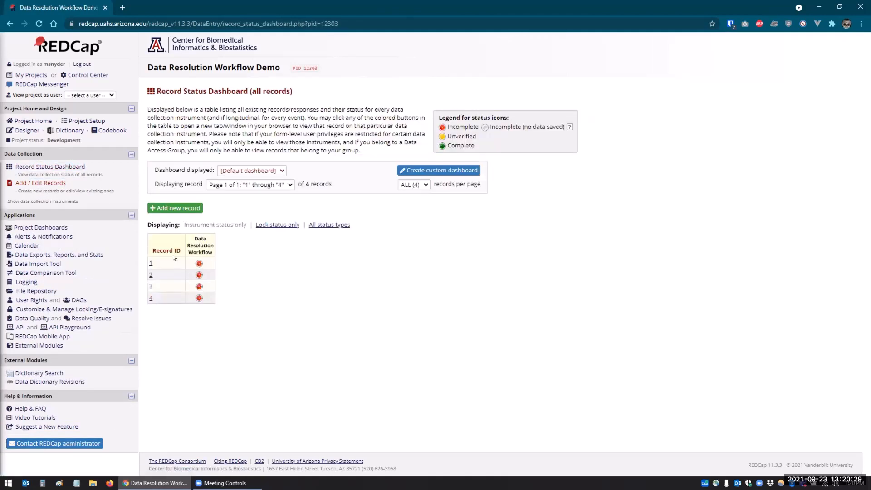
left_click(199, 275)
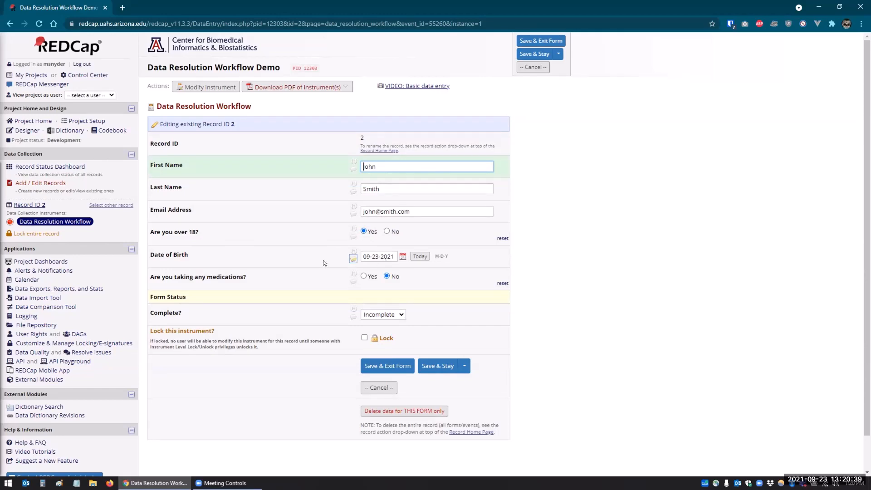
Step: Open a Date of Birth query assigned to the project user: 'Participant says they are over 18, but dob is today's date'
left_click(352, 257)
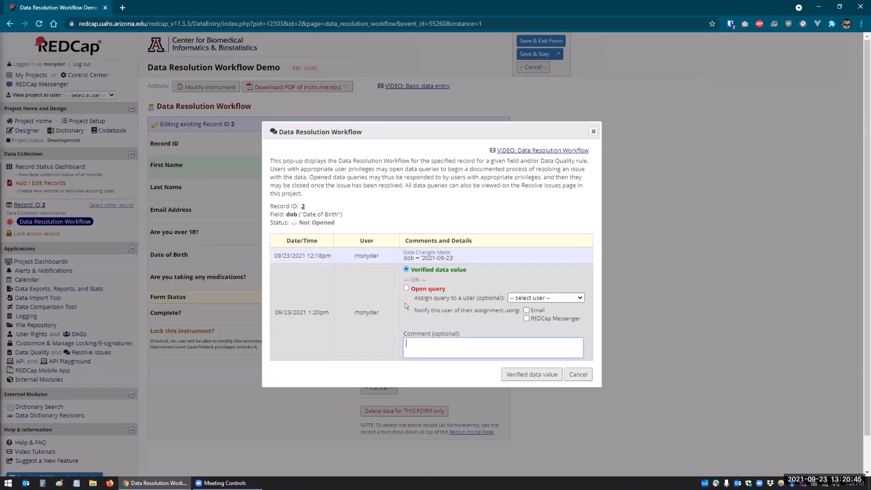
left_click(405, 289)
left_click(522, 298)
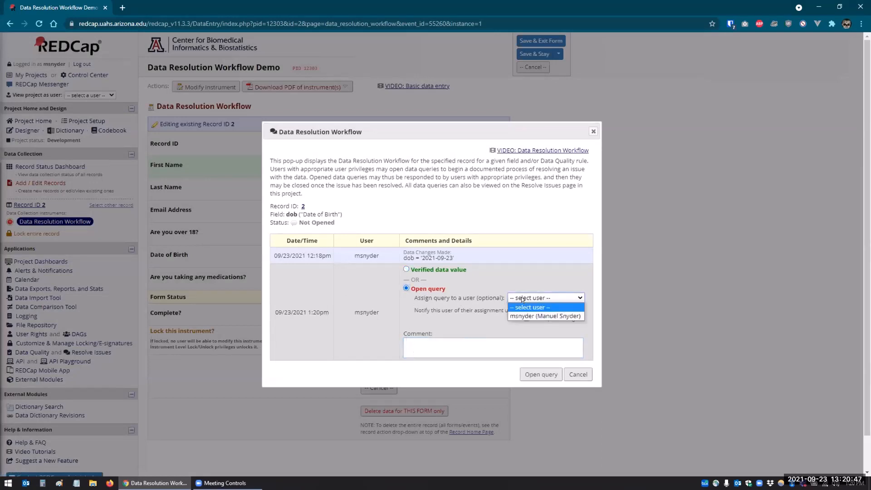
left_click(526, 316)
left_click(425, 342)
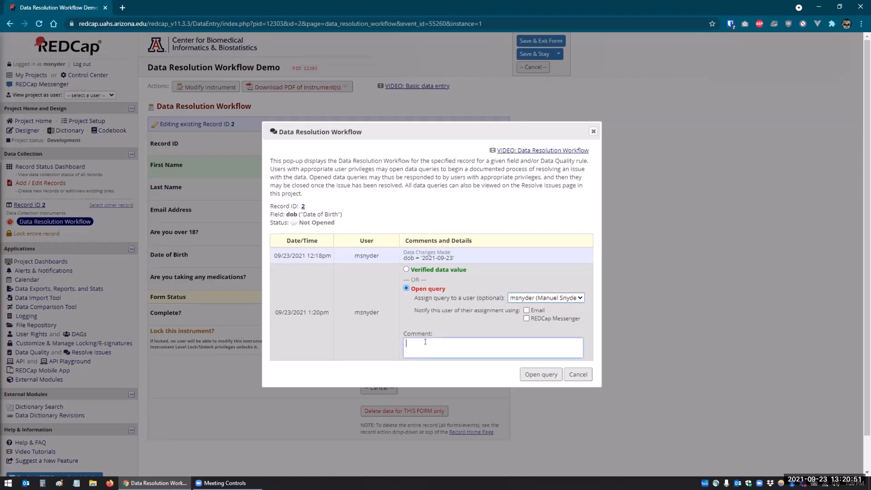
type("Participant says they are over 18, but dob is today's date.")
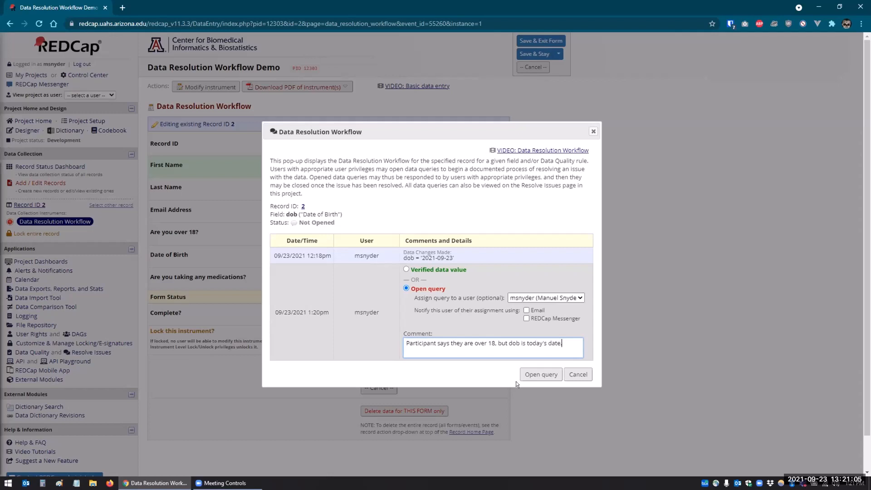
left_click(539, 373)
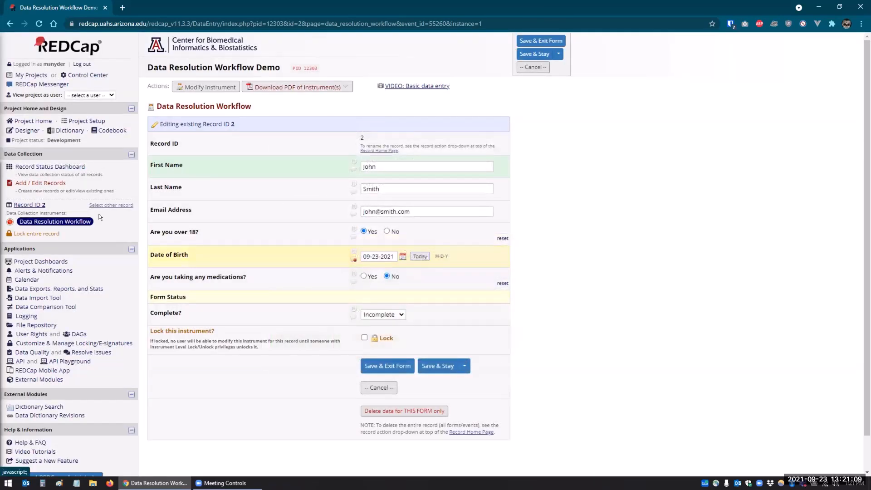
Step: On record 3, open an assigned medication list query: 'Participant says there are taking meds, but did not list any.'
left_click(29, 167)
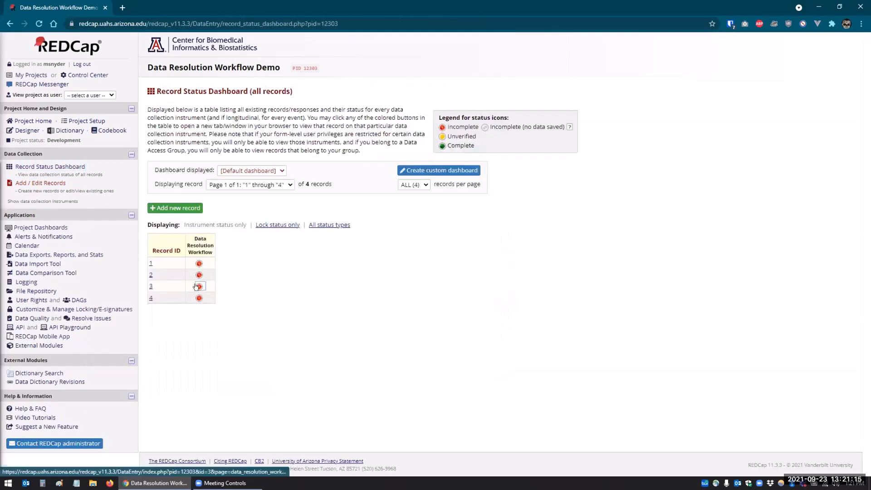
left_click(195, 286)
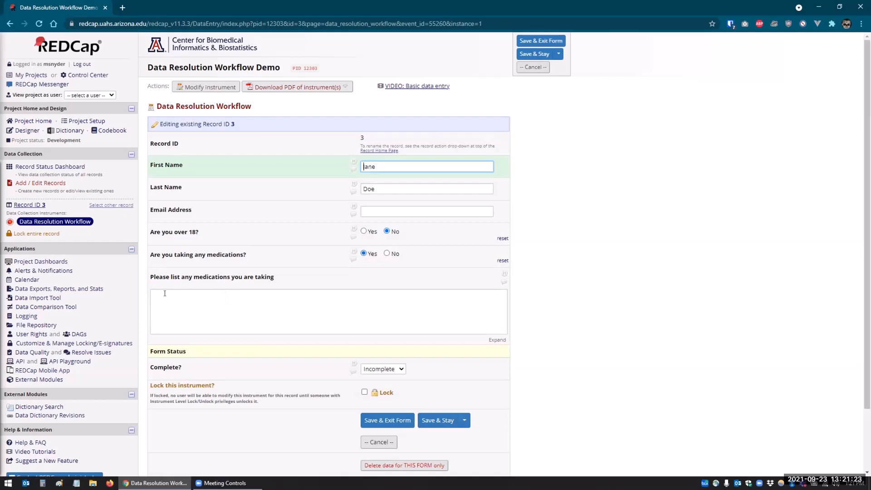
left_click(504, 280)
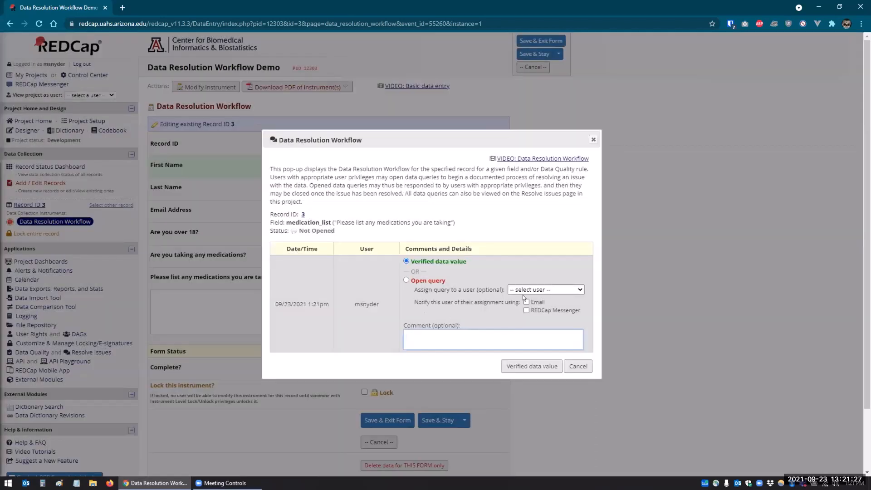
left_click(527, 289)
left_click(539, 303)
left_click(418, 338)
type("Participant says there are taking ")
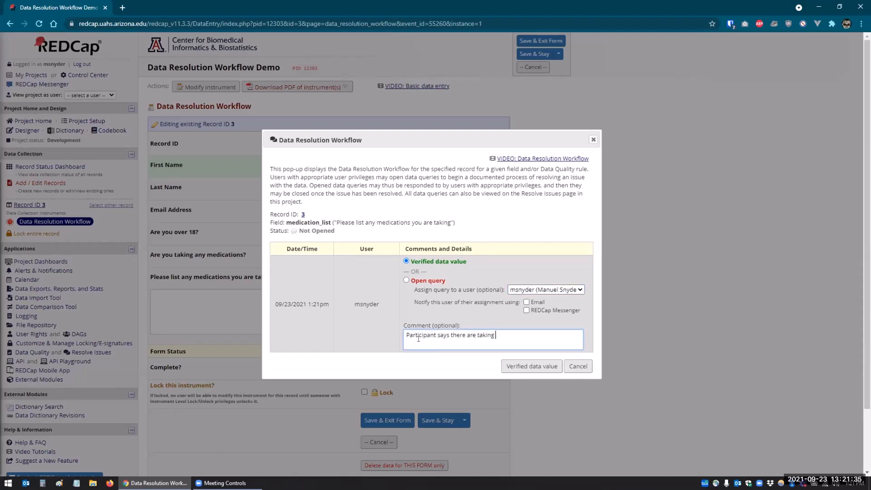
type("meds, but did not list any.")
left_click(417, 284)
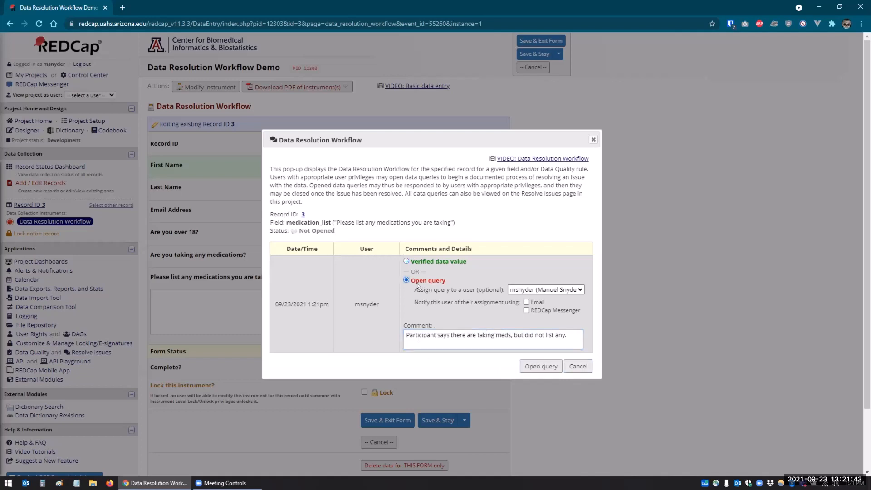
left_click(542, 366)
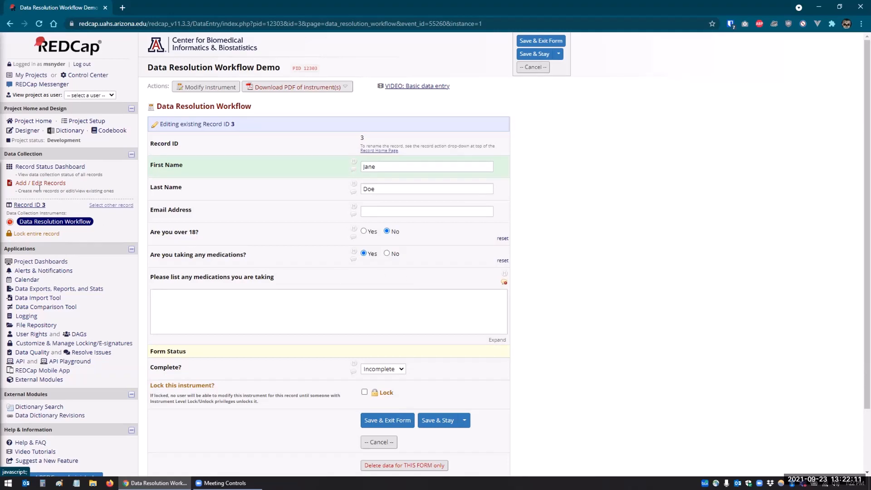
Step: Go from the Record Status Dashboard to Resolve Issues to list the open queries
left_click(21, 168)
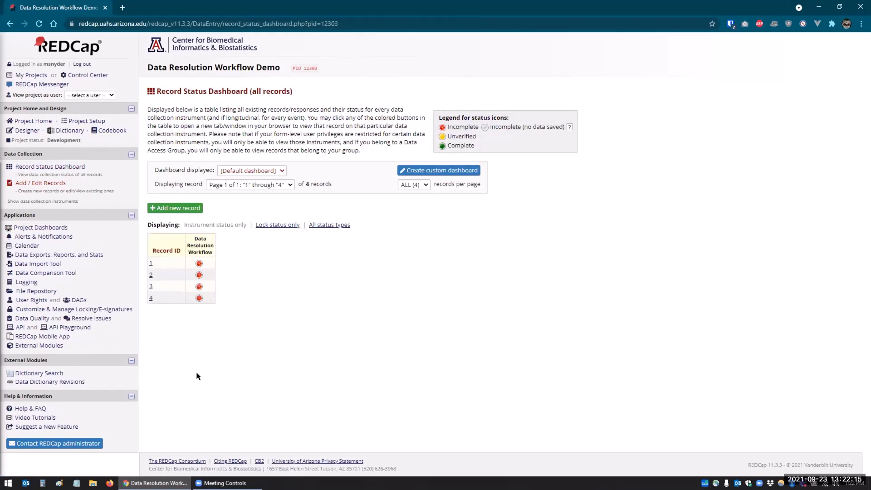
left_click(86, 318)
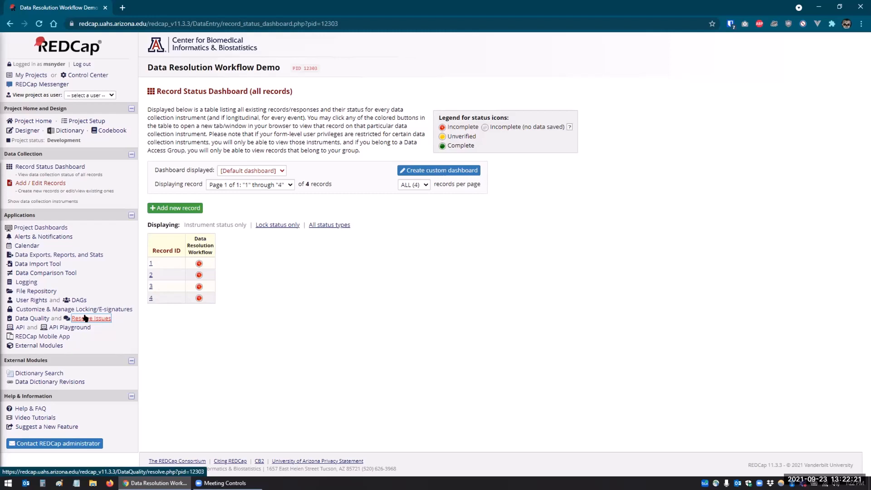
left_click(25, 316)
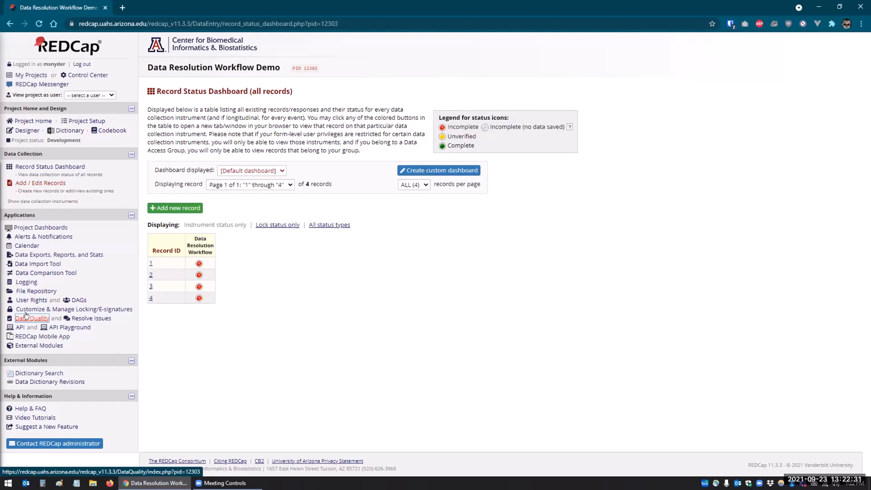
left_click(80, 320)
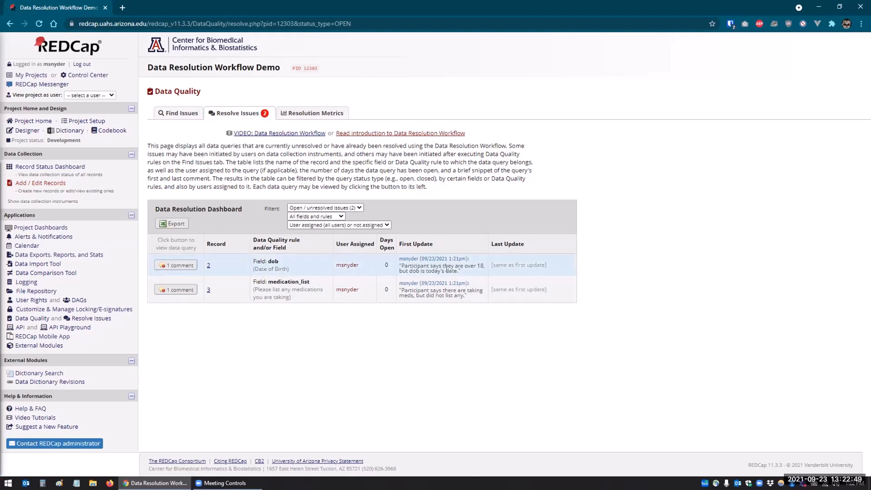
Step: Set the status filter to 'All status types (5)' and expand the fields and rules filter
left_click(304, 207)
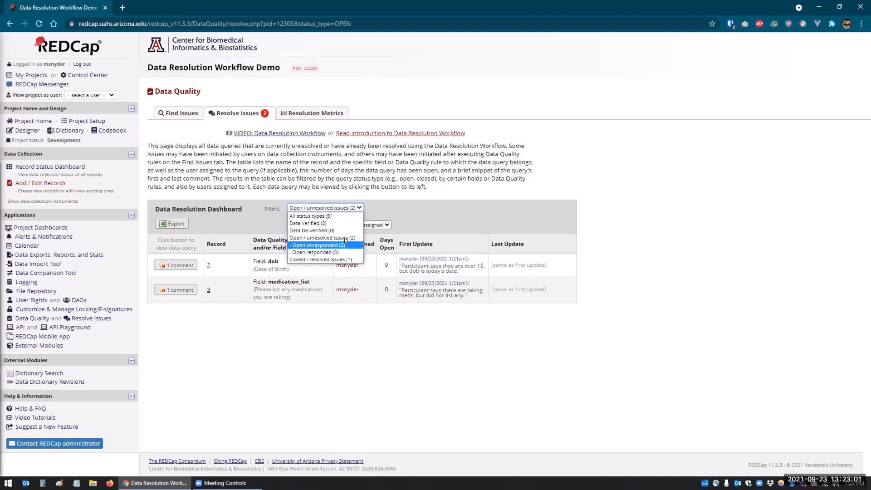
left_click(303, 217)
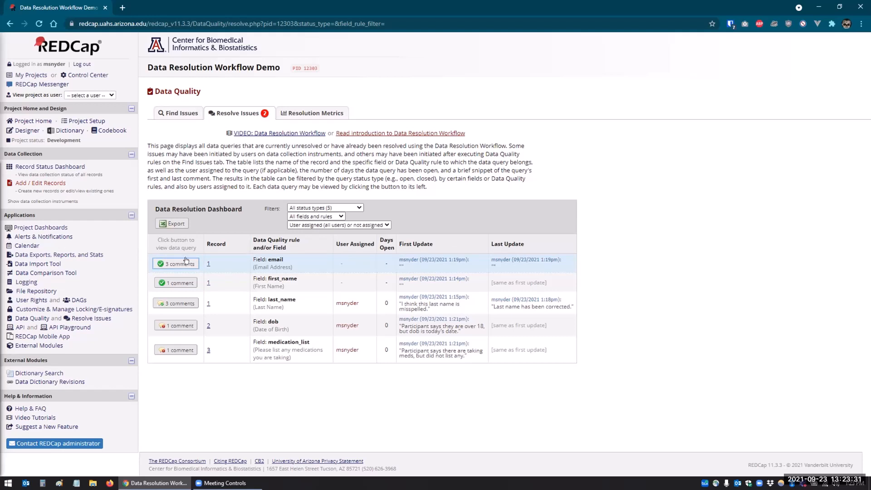
left_click(300, 217)
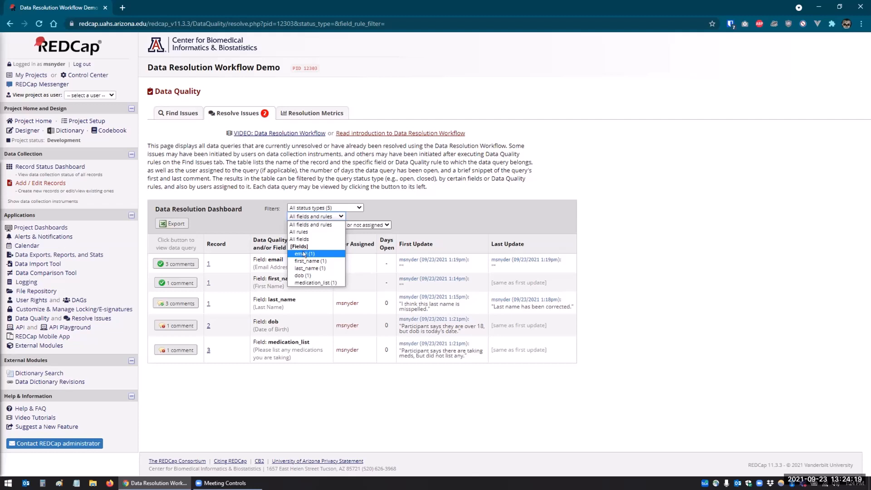
Step: Filter the dashboard to open / unresolved dob queries assigned to the project user
left_click(396, 209)
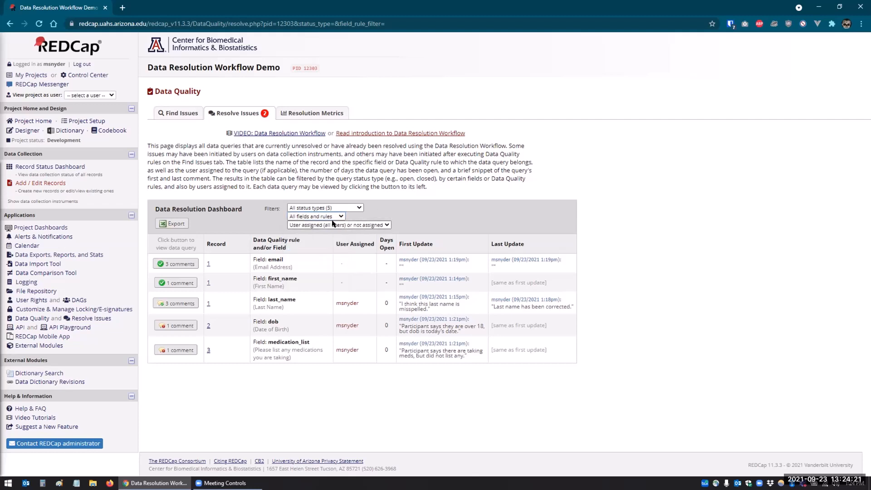
left_click(334, 225)
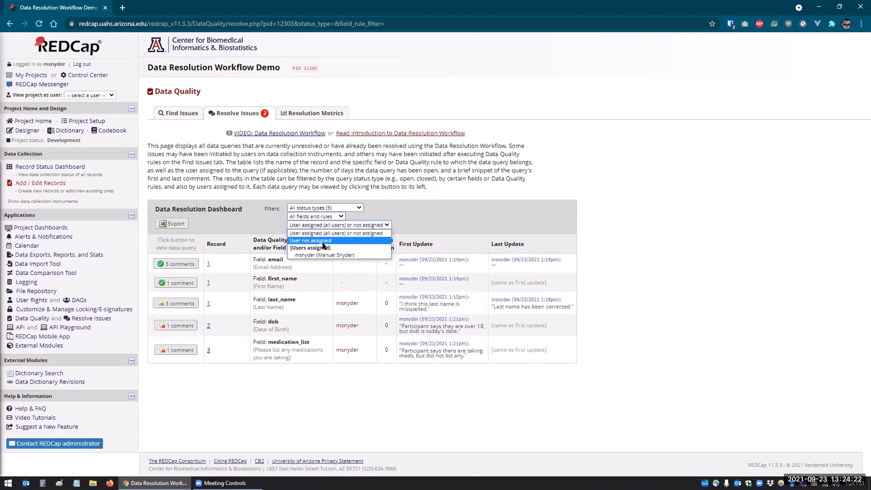
left_click(347, 233)
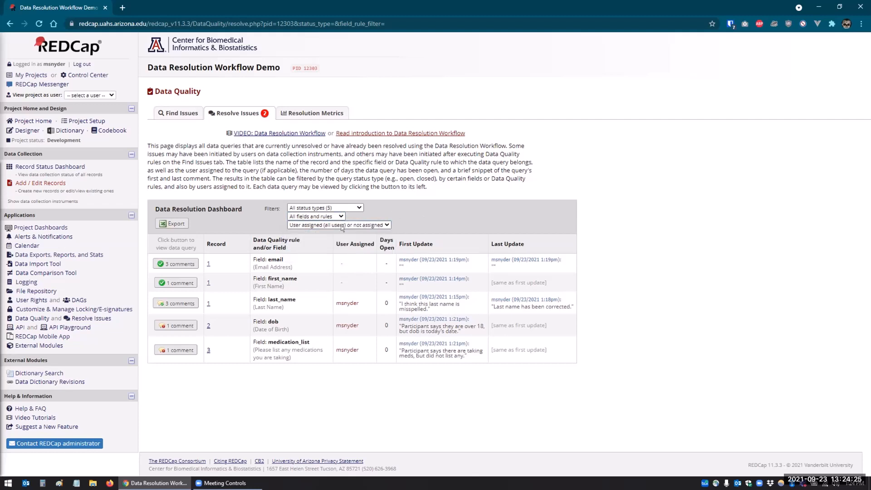
left_click(304, 209)
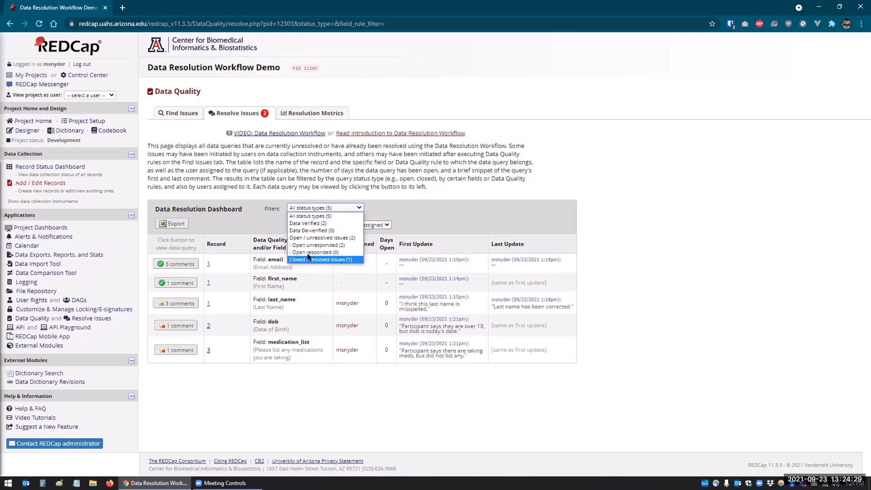
left_click(308, 238)
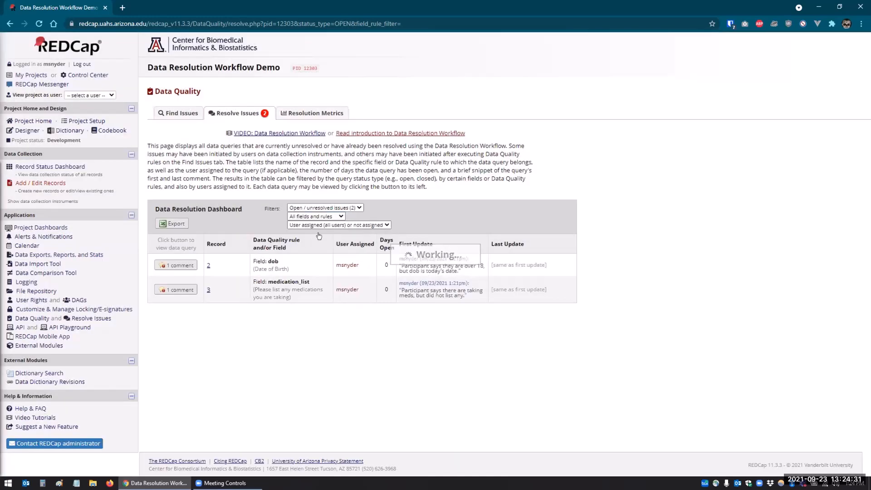
left_click(310, 216)
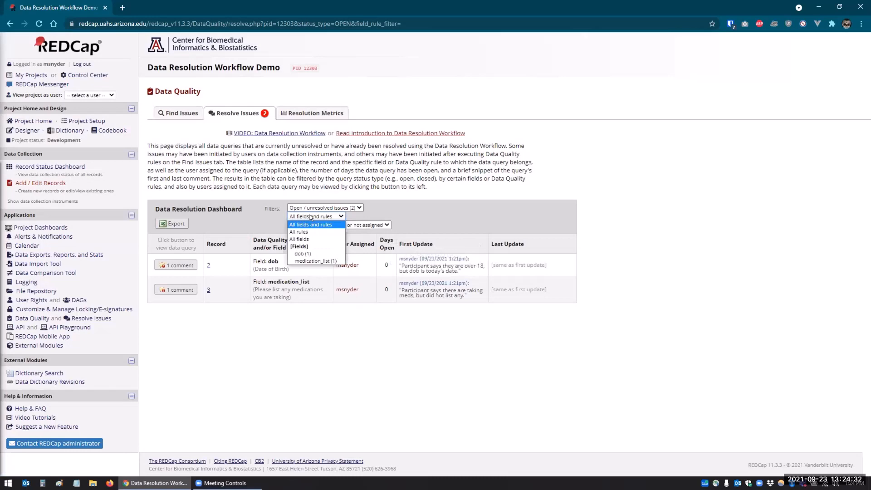
left_click(305, 253)
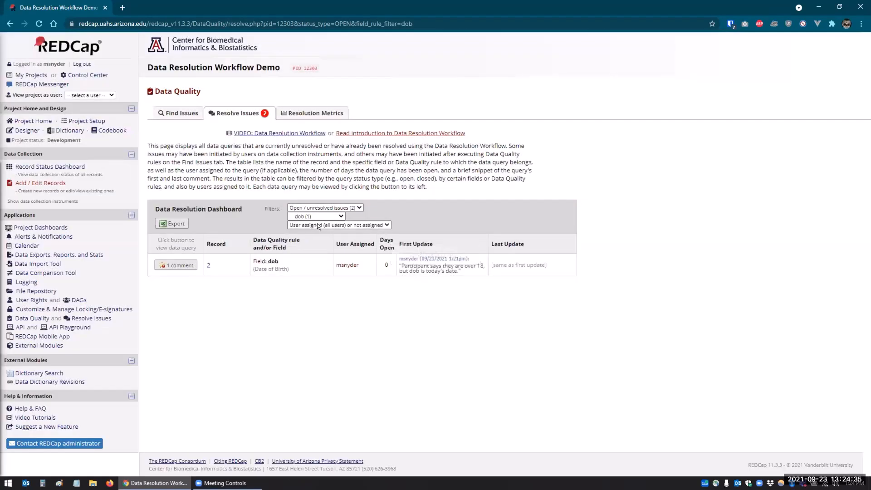
left_click(318, 225)
left_click(318, 252)
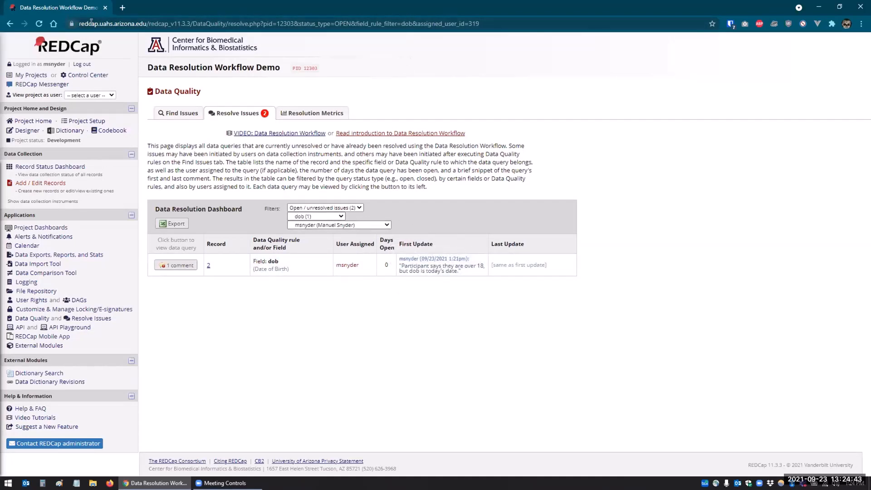
Step: Reset the field filter to 'All fields and rules' and open record 3's medication_list query
left_click(482, 23)
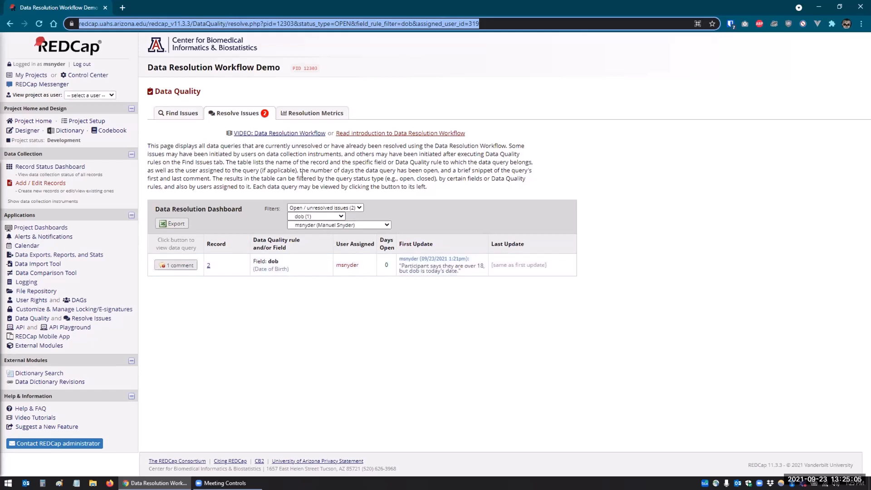
left_click(334, 206)
left_click(376, 195)
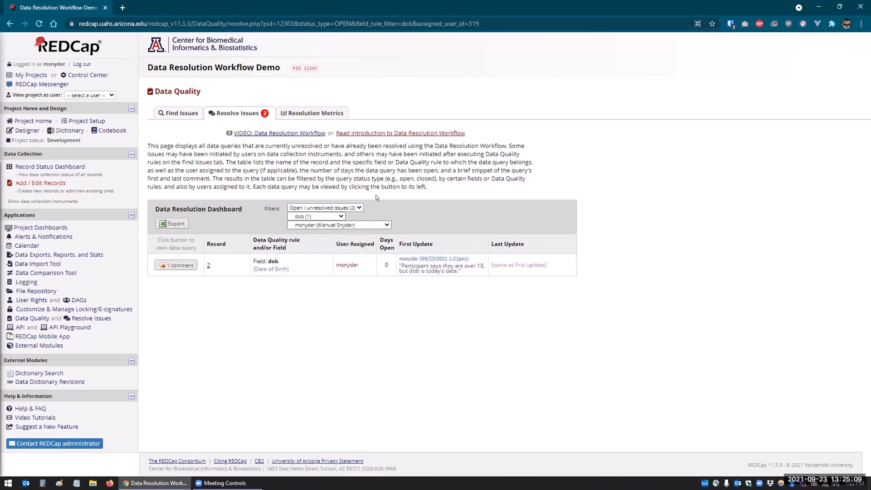
left_click(382, 224)
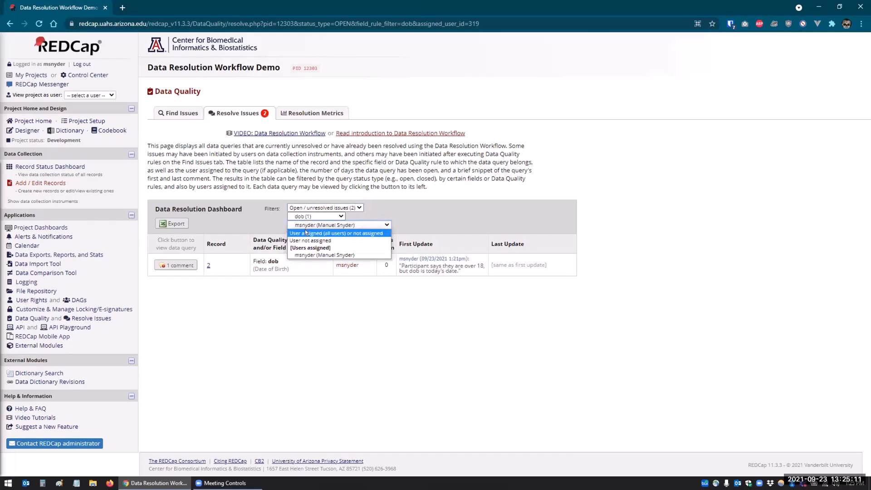
left_click(309, 216)
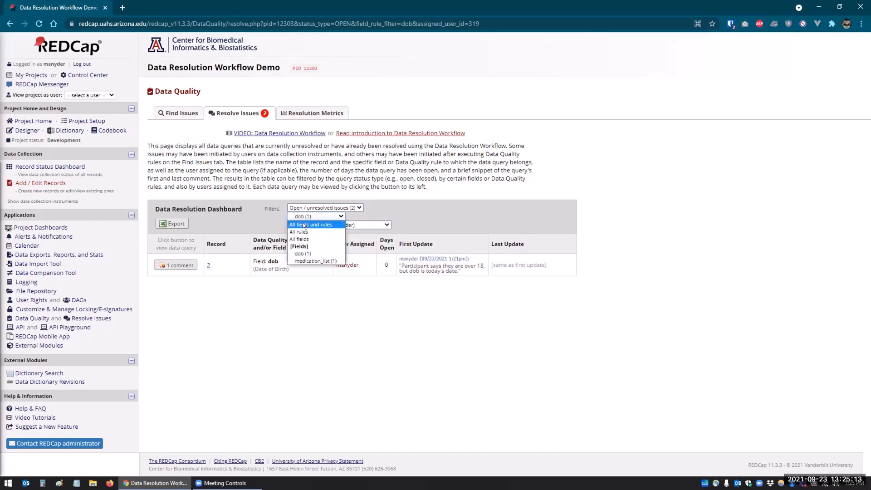
left_click(304, 225)
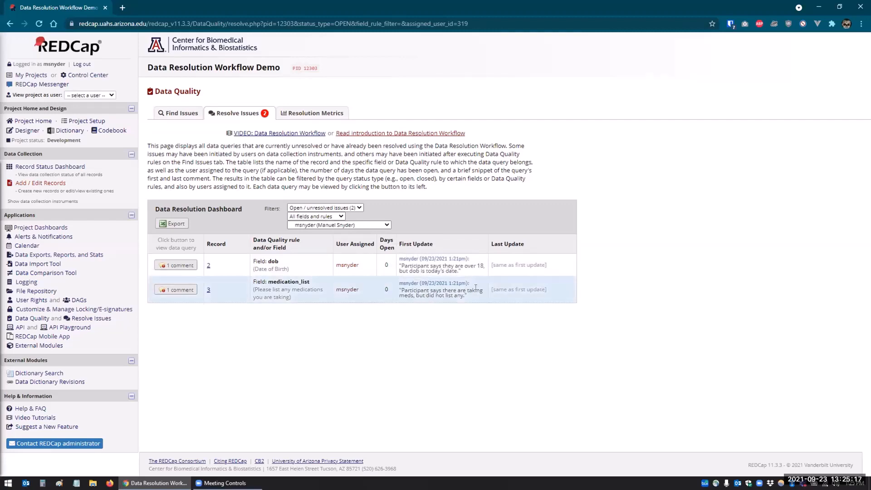
left_click(171, 290)
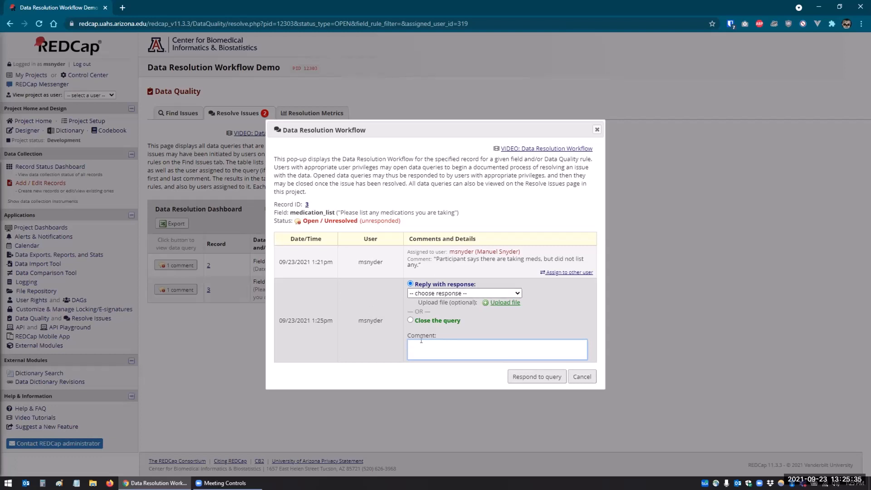
Step: Respond 'Verified - Confirmed correct (no error)' with comment 'Participant is not actually taking meds.'
left_click(437, 293)
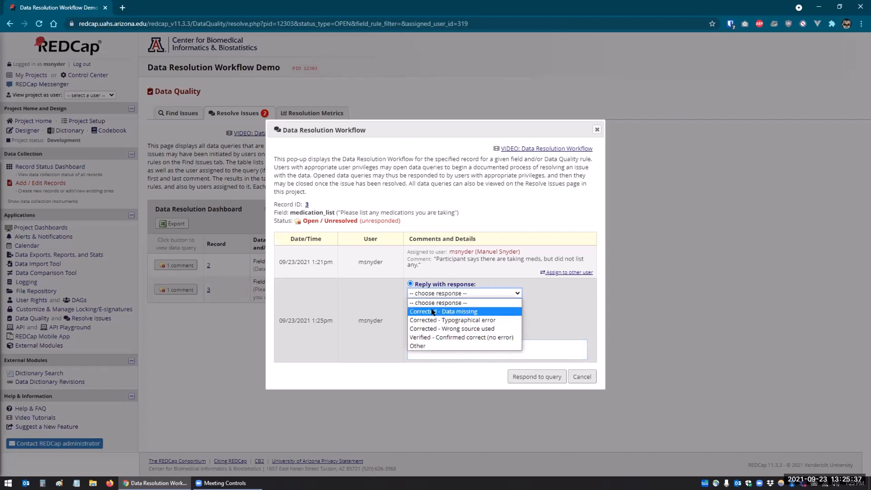
left_click(430, 337)
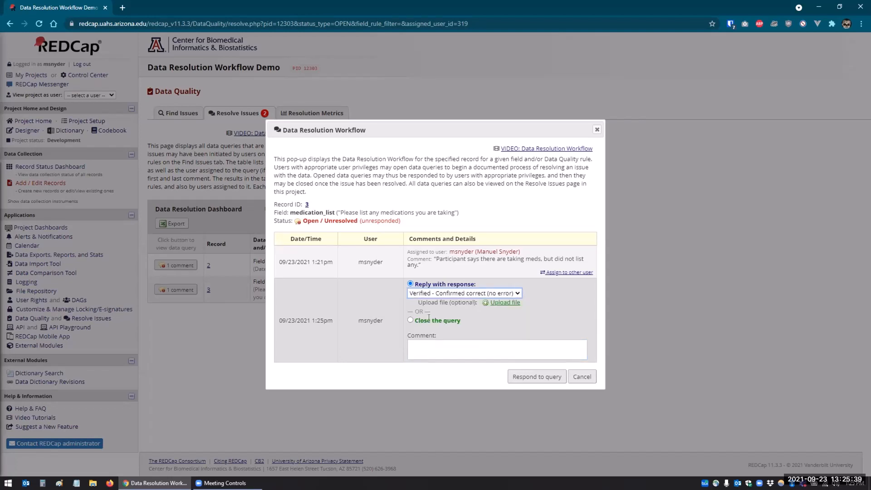
left_click(418, 348)
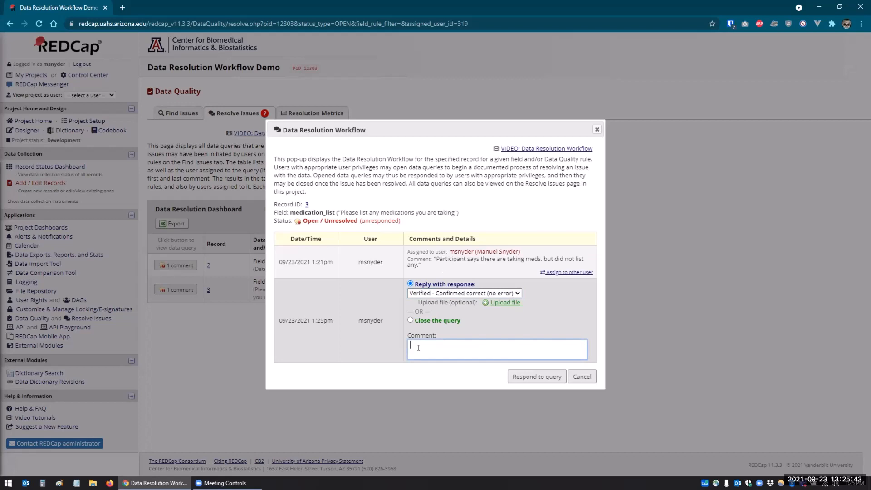
type("Participant is not actually taking meds.")
left_click(514, 377)
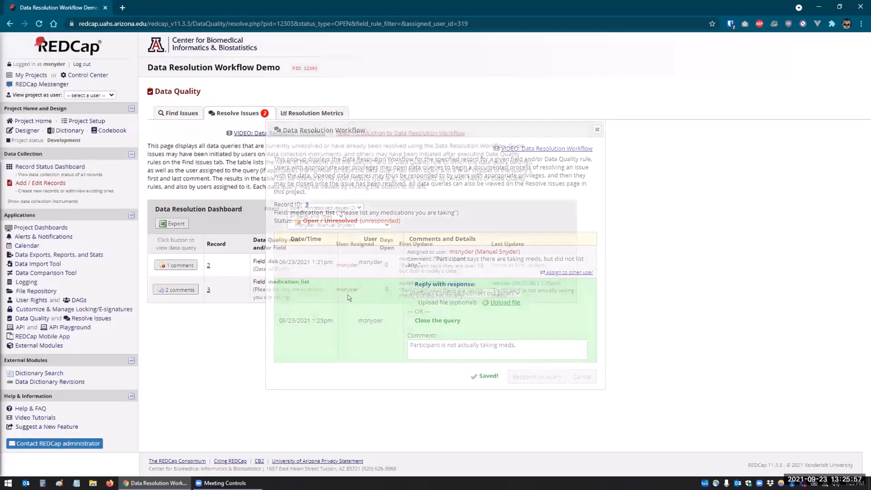
left_click(180, 290)
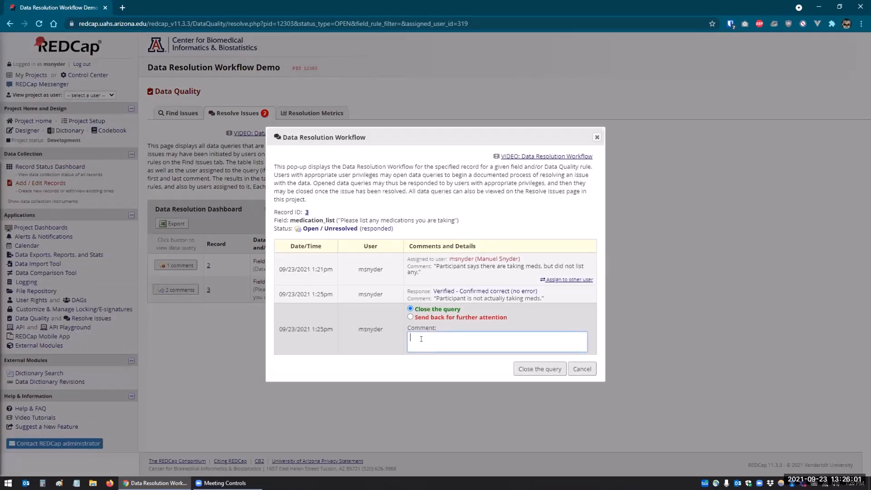
Step: Close record 3's medication_list query with the comment 'Fixed by admin', then view the resolution metrics
type("Fixed by admin")
left_click(523, 369)
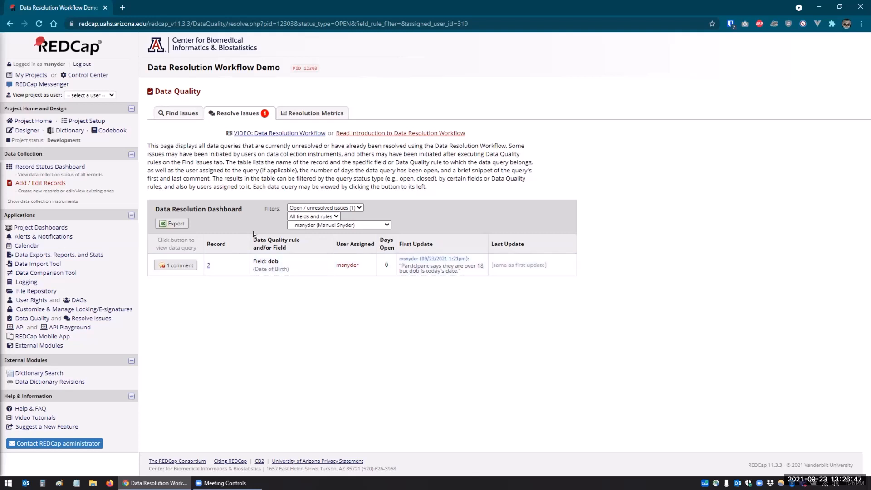
left_click(301, 115)
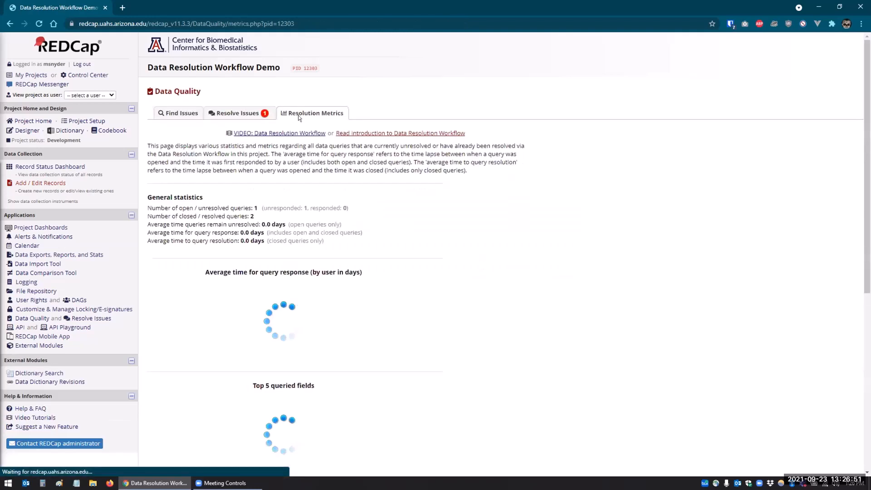
Step: Scroll through the metrics charts of top queried fields (dob, last_name, medication_list) and records 1–3, then return to the top
scroll(538, 247, "down", 1)
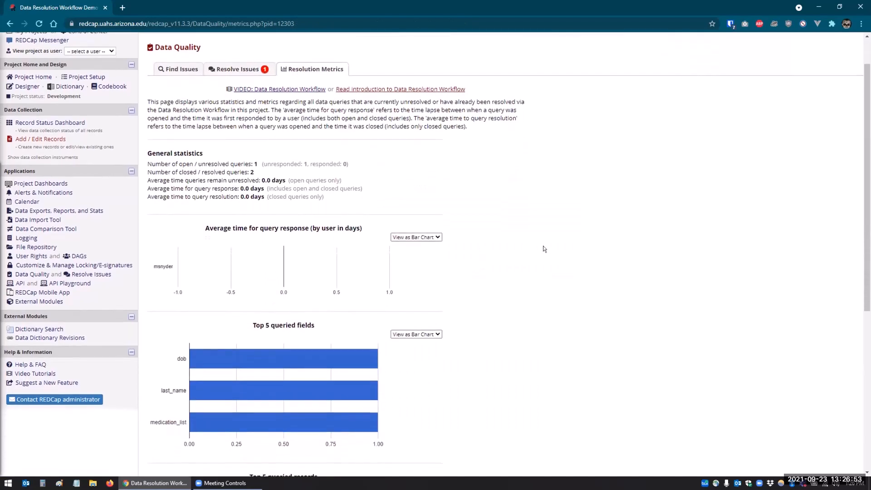
scroll(544, 248, "down", 1)
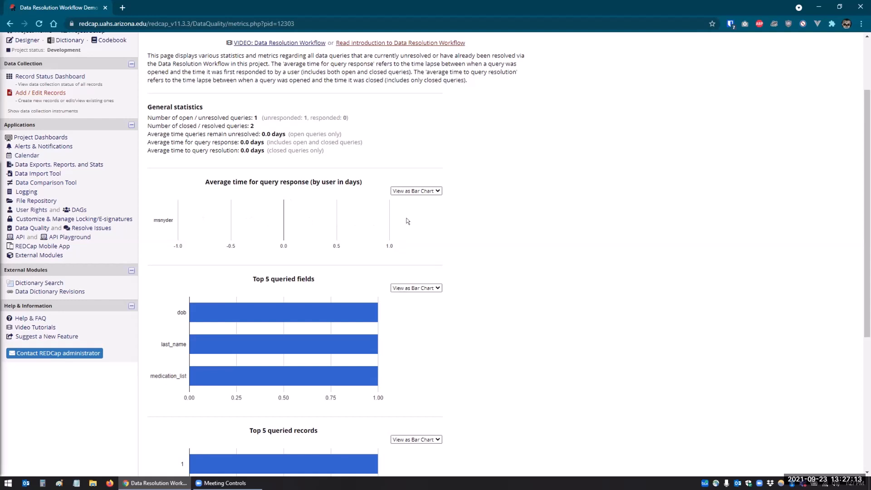
scroll(541, 225, "down", 1)
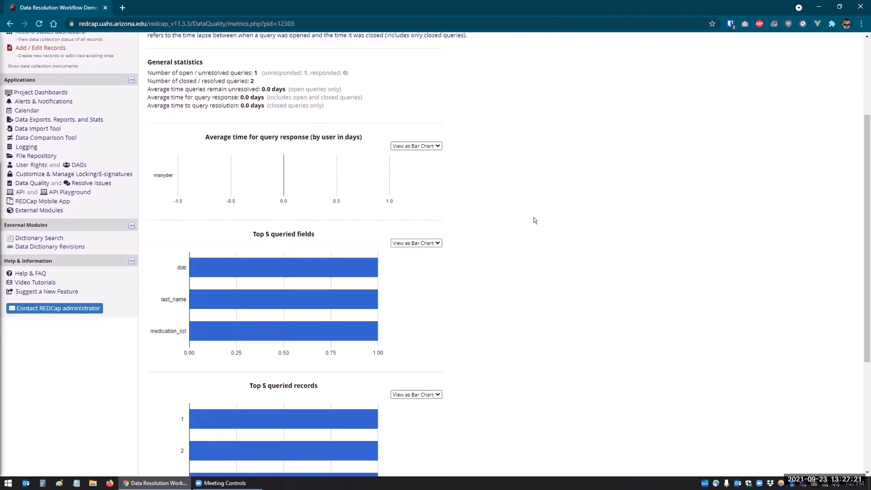
scroll(467, 286, "down", 2)
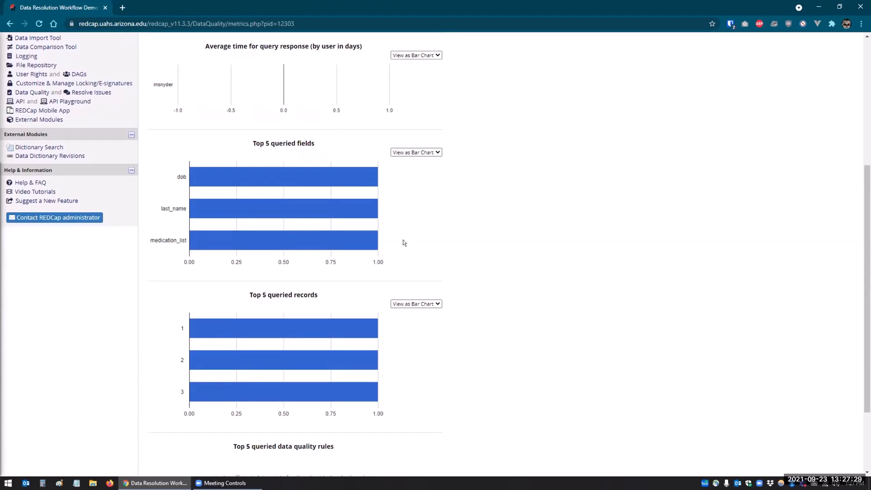
mouse_move(328, 241)
scroll(447, 252, "down", 3)
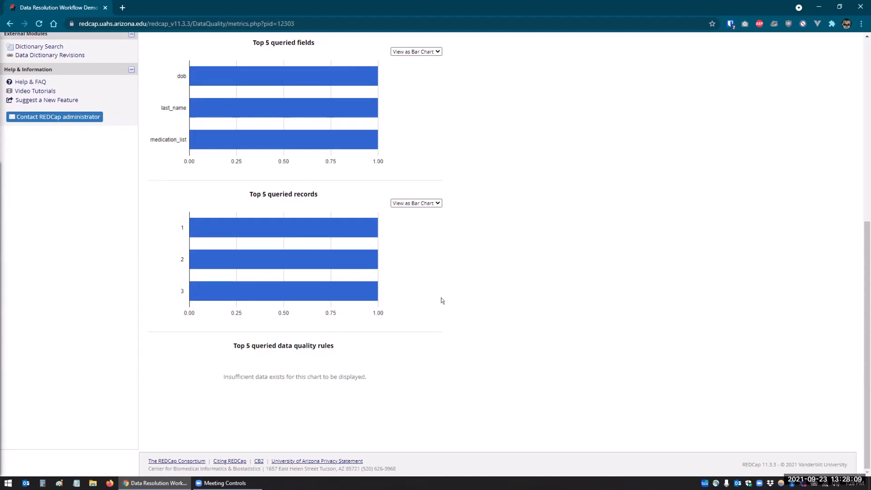
scroll(442, 301, "up", 5)
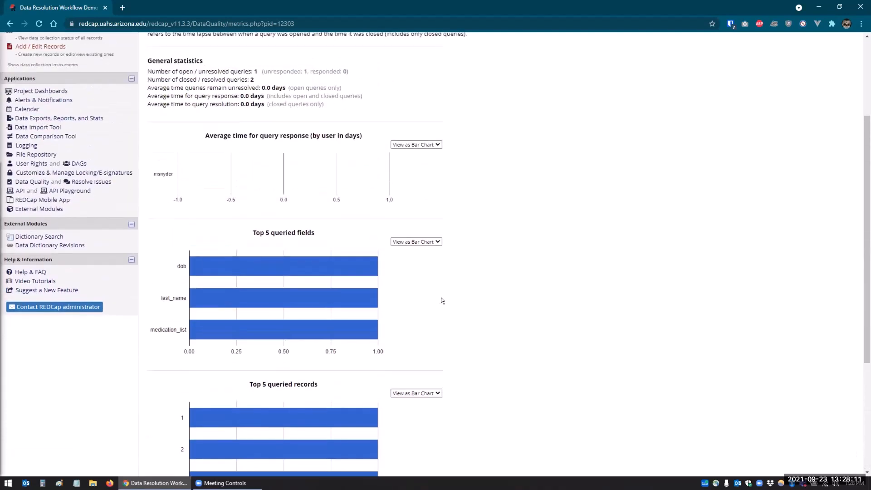
scroll(443, 301, "up", 2)
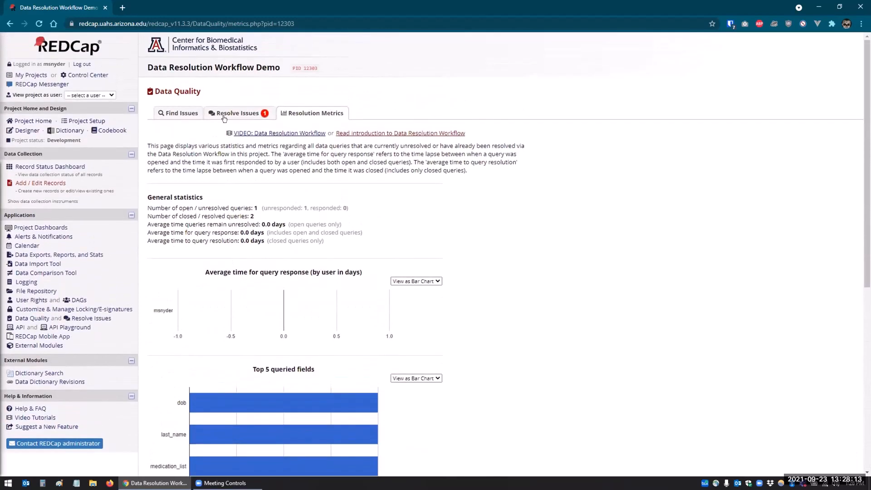
Step: Filter the Data Resolution Dashboard to All status types and save its CSV export
left_click(223, 114)
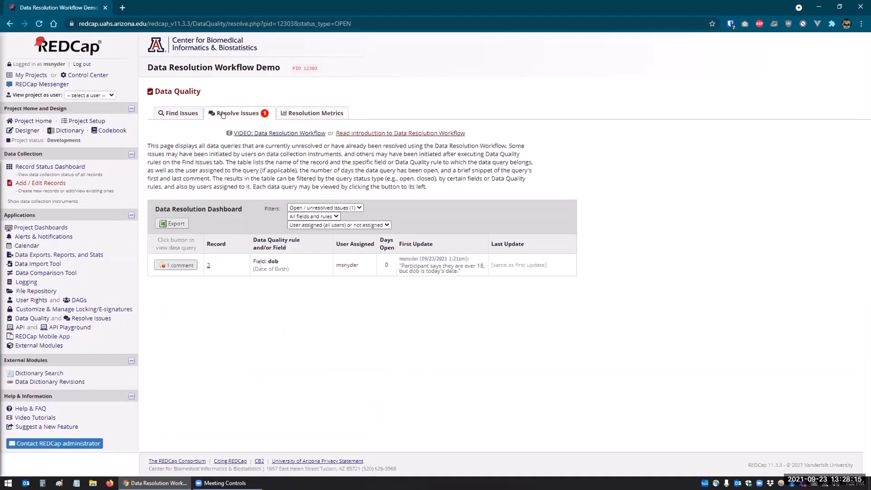
left_click(290, 208)
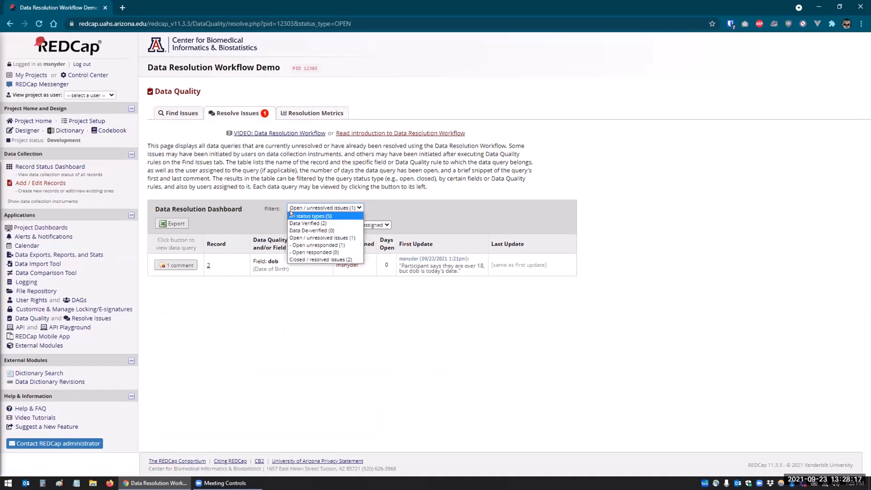
left_click(294, 215)
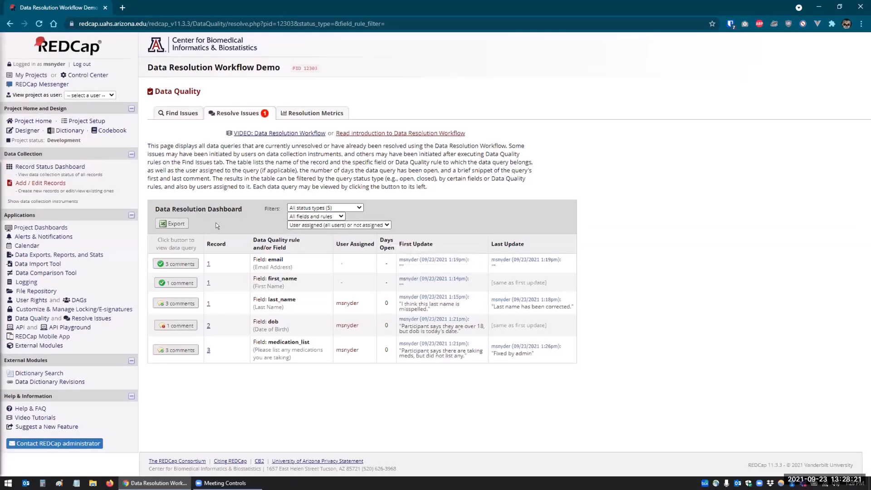
left_click(167, 224)
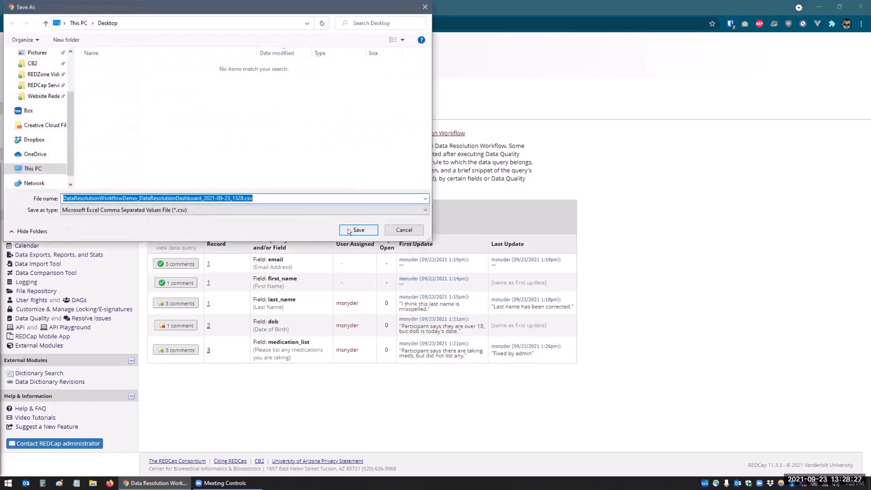
left_click(356, 228)
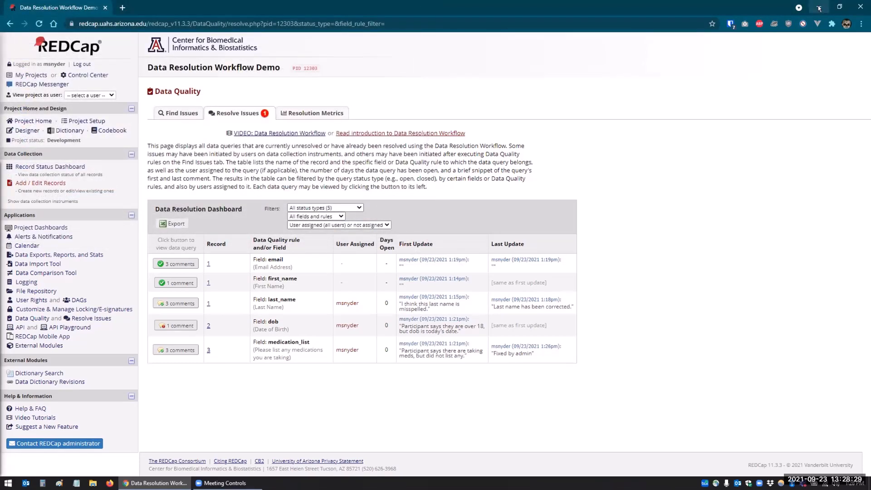
Step: Open the exported dashboard CSV in Excel with all columns autofitted to their contents
left_click(819, 9)
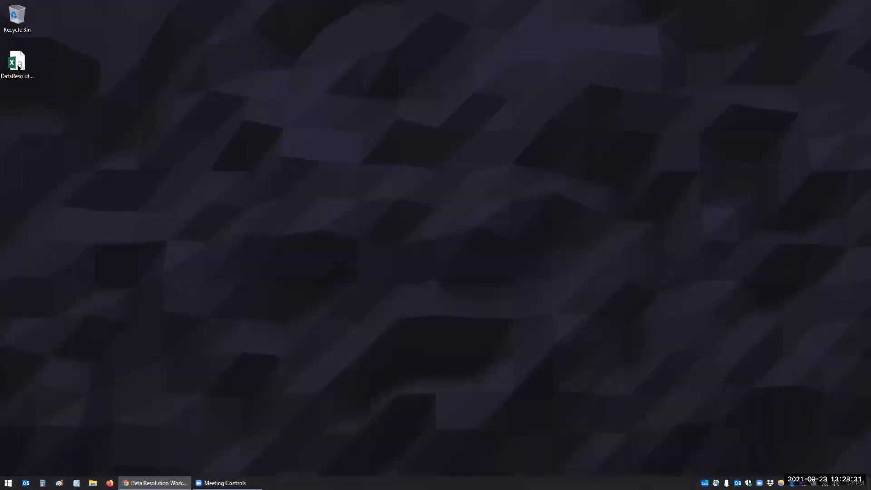
double_click(17, 63)
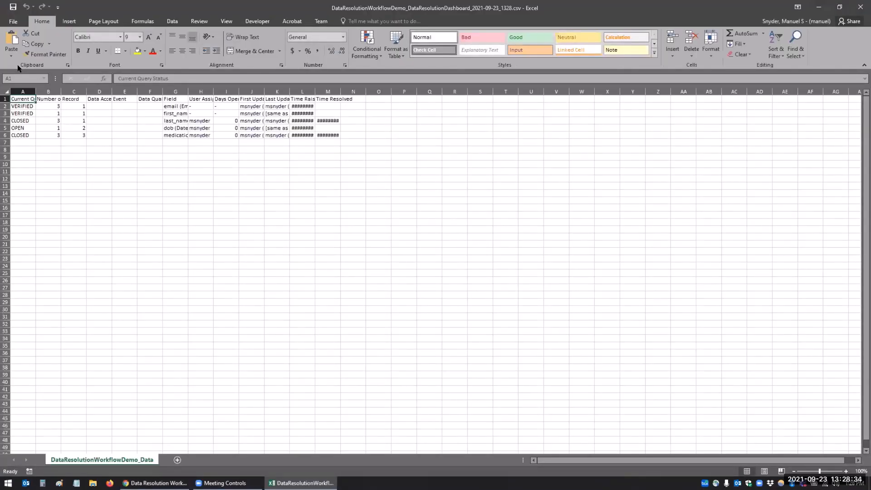
left_click(7, 91)
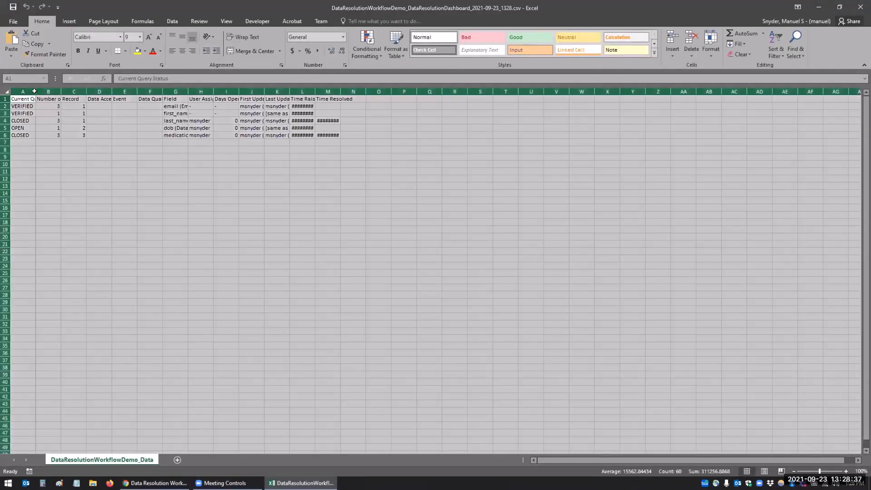
double_click(35, 91)
left_click(240, 186)
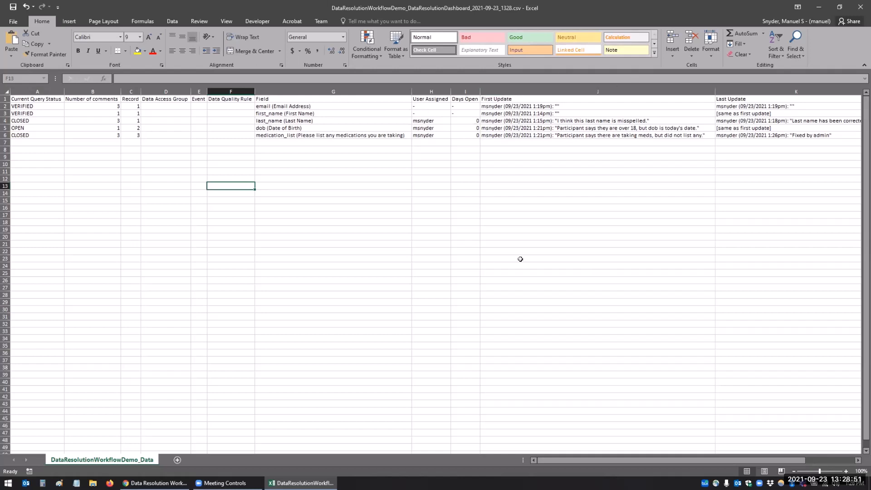
Step: Inspect the empty Data Quality Rule column, then close the workbook without saving
left_click(224, 89)
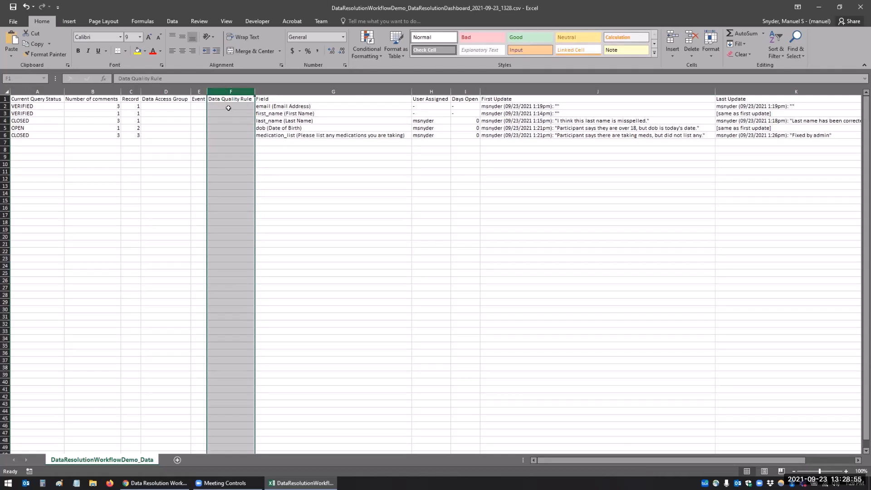
left_click_drag(228, 107, 228, 129)
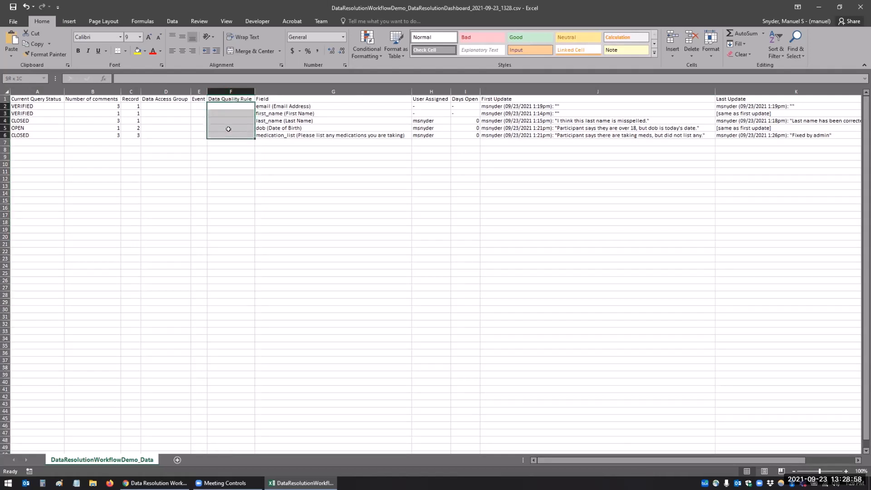
left_click(309, 147)
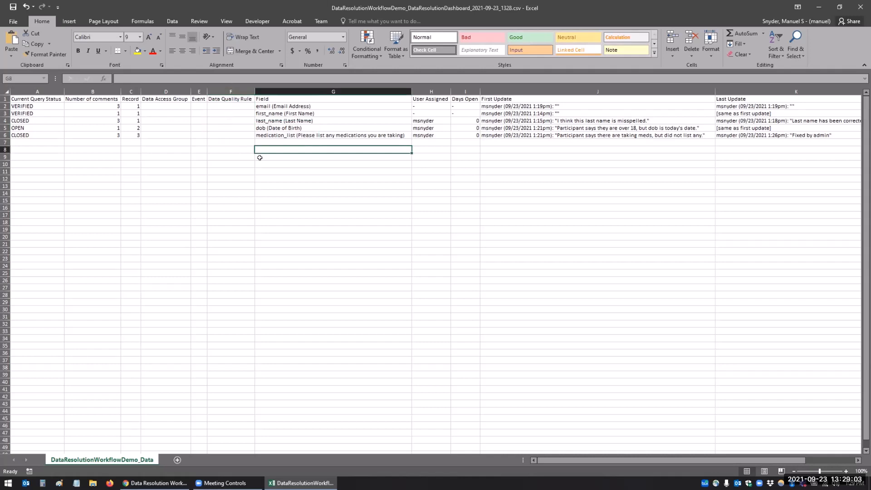
left_click(860, 7)
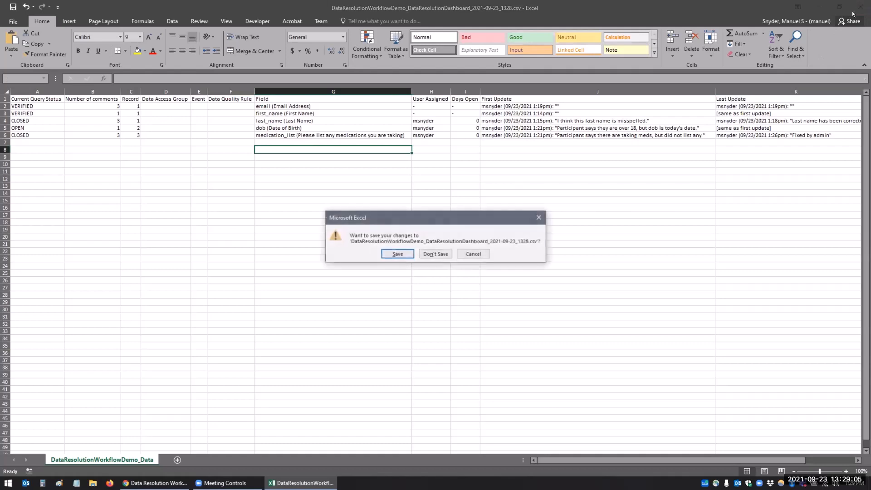
left_click(427, 254)
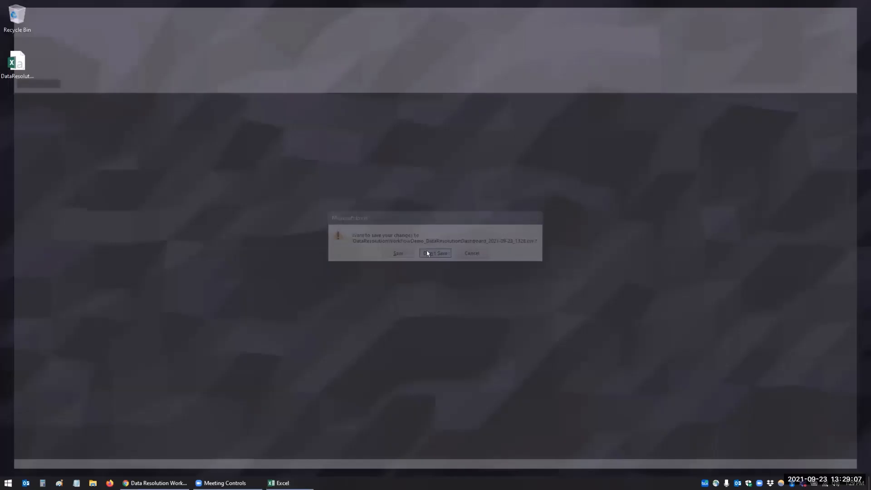
Step: Bring back the REDCap browser window and go to the project's External Modules manager
left_click(154, 482)
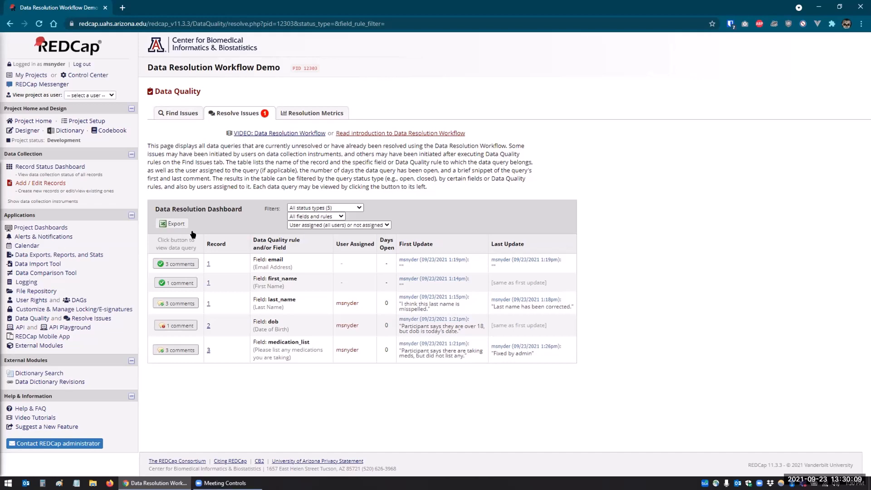
left_click(26, 346)
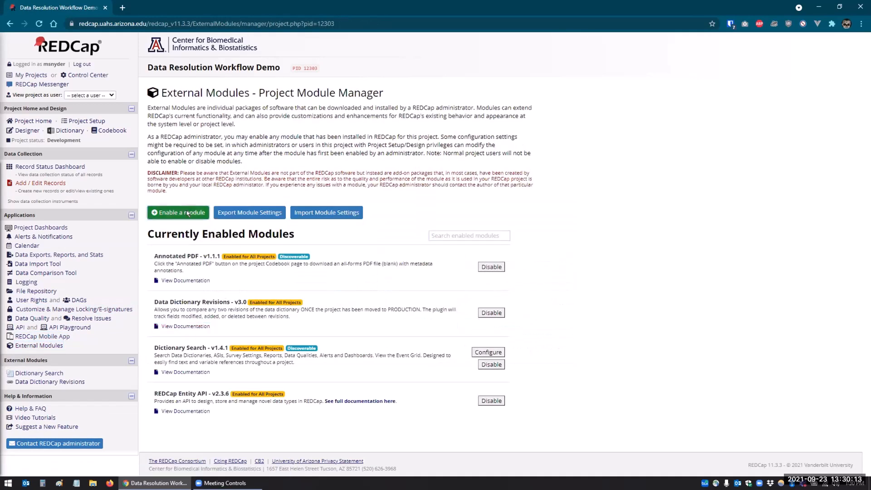
Step: Search available modules for 'tweak' and read the Data Resolution Workflow Tweaks documentation
left_click(188, 213)
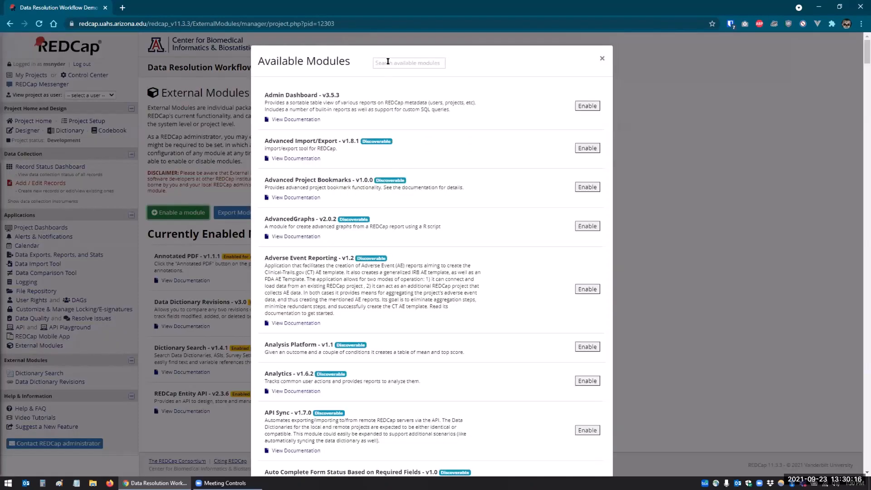
left_click(388, 62)
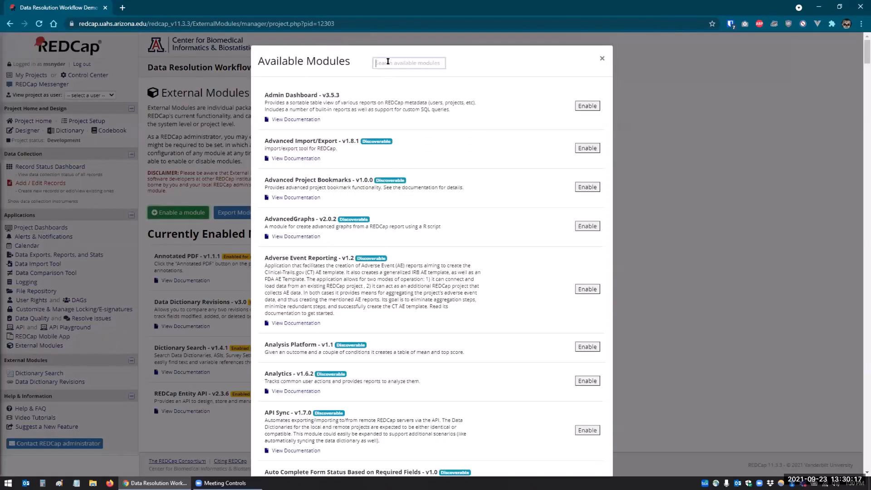
type("tweak")
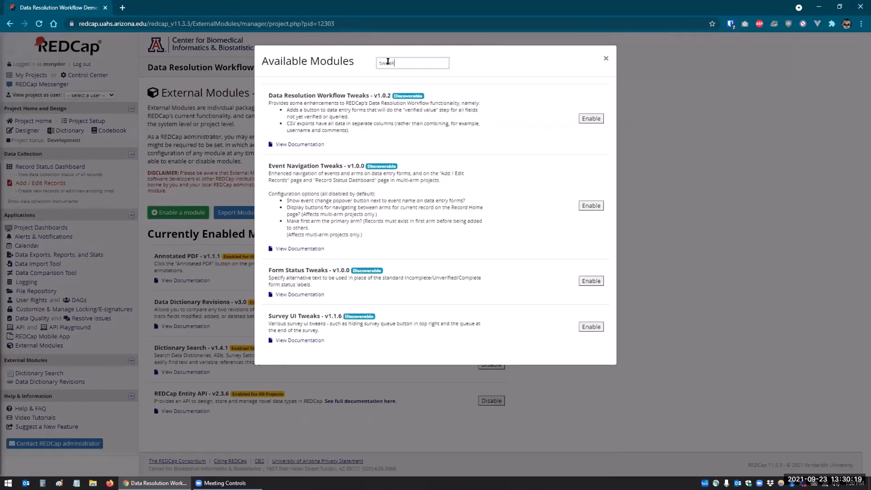
left_click(307, 143)
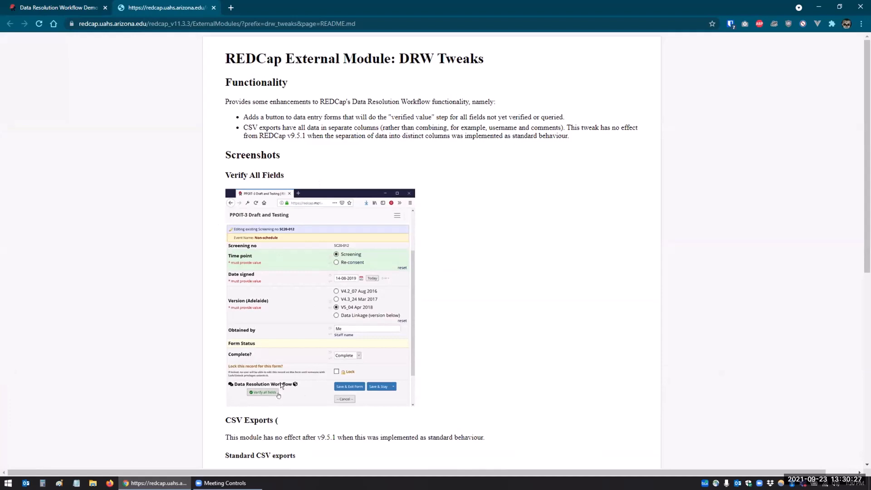
scroll(449, 354, "down", 4)
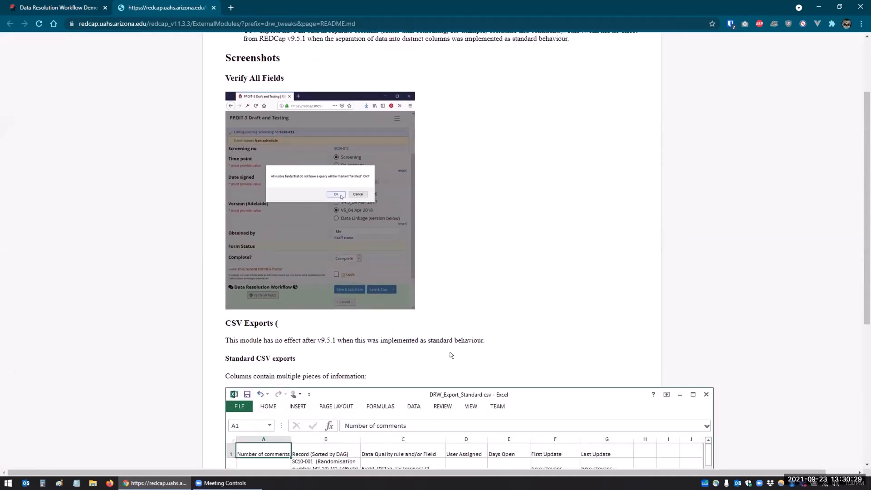
scroll(448, 355, "down", 1)
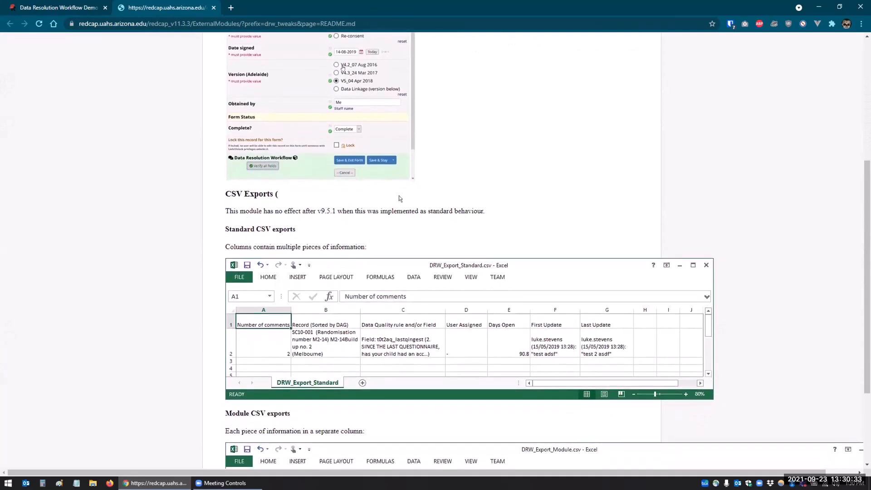
scroll(331, 284, "down", 3)
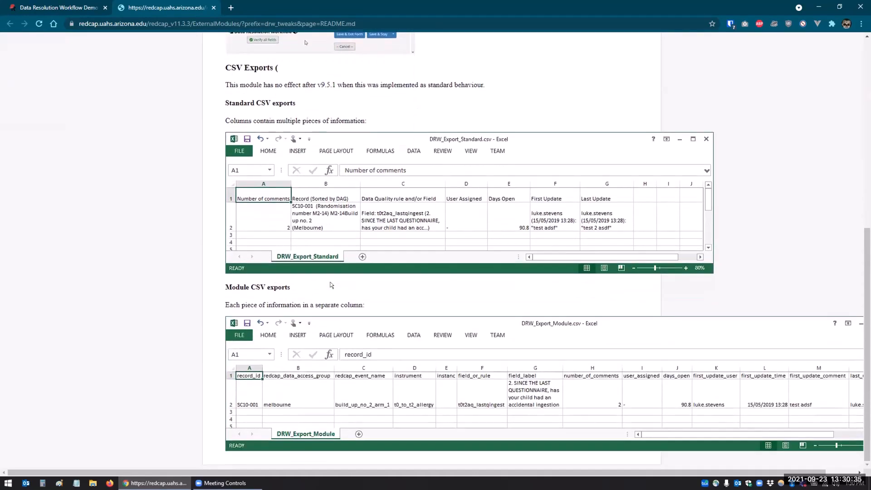
scroll(330, 284, "up", 8)
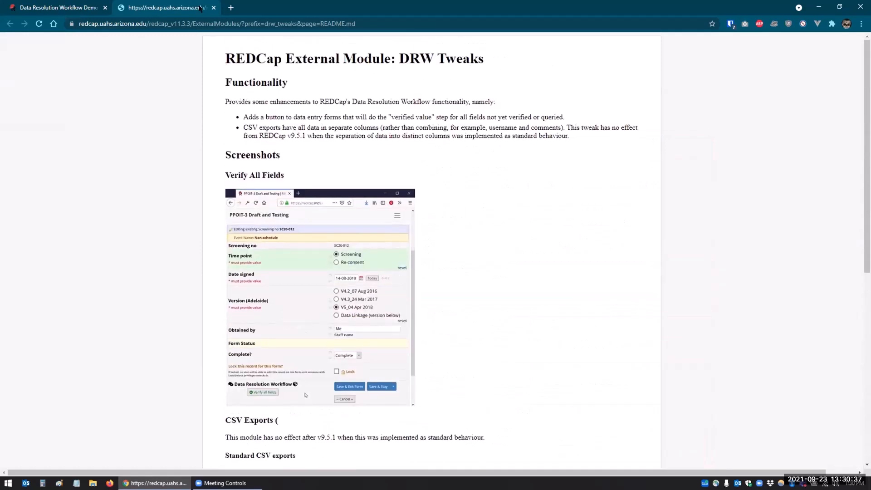
left_click(213, 7)
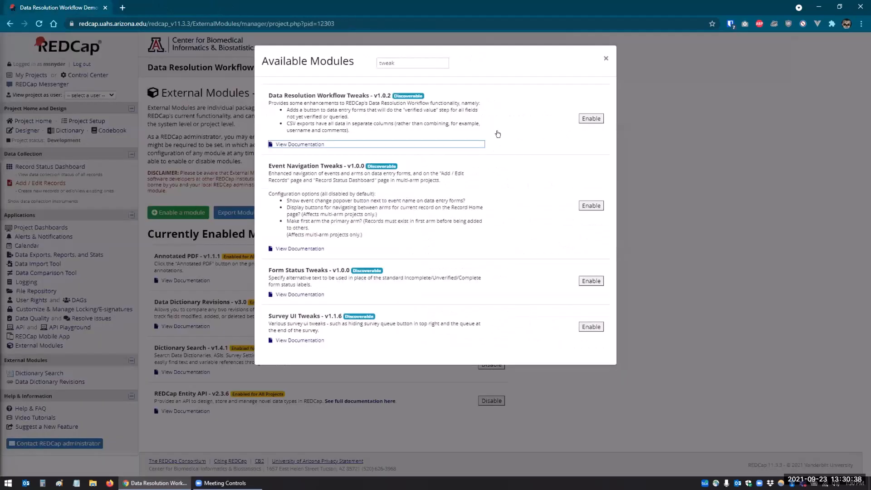
Step: Enable Data Resolution Workflow Tweaks and review its configuration settings, cancelling without changes
left_click(588, 117)
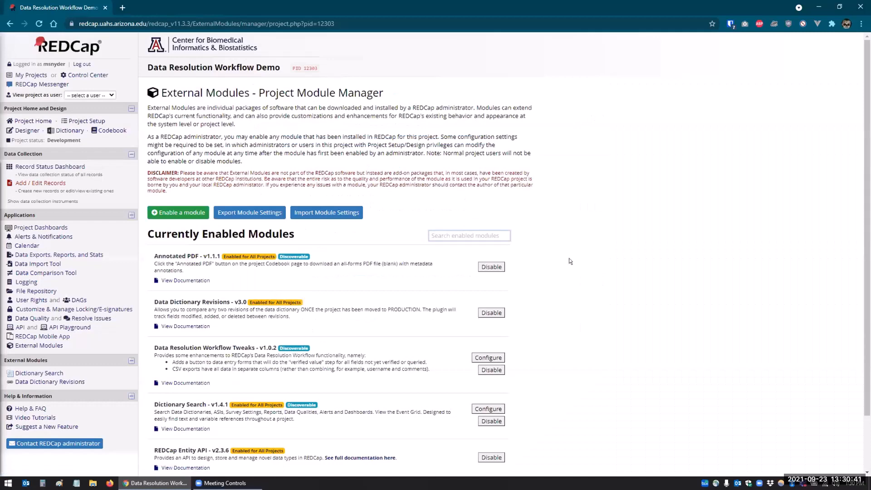
scroll(282, 361, "down", 3)
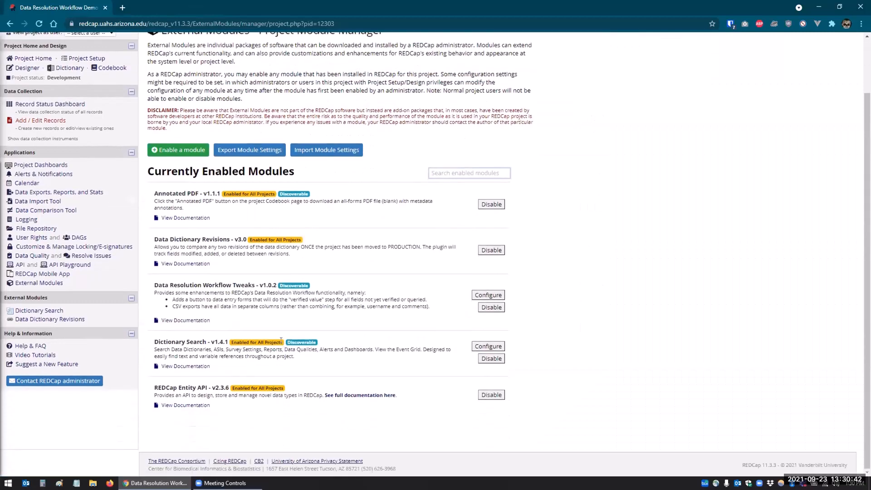
left_click(479, 295)
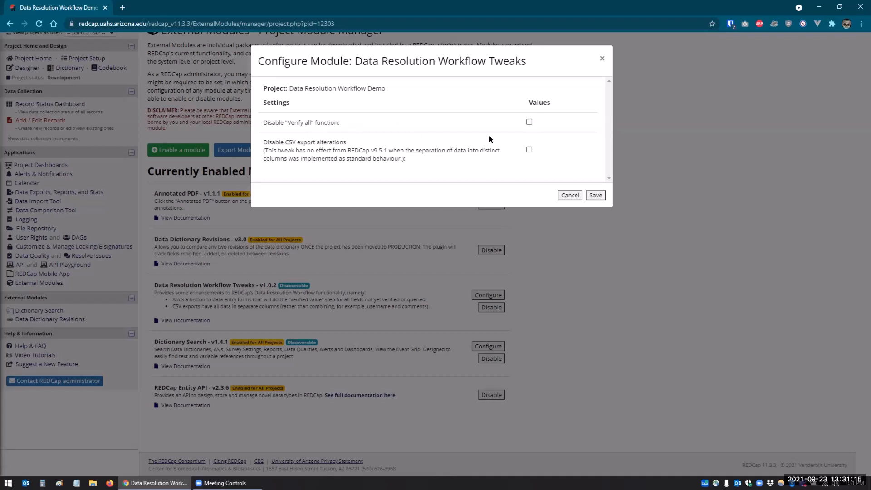
left_click(565, 196)
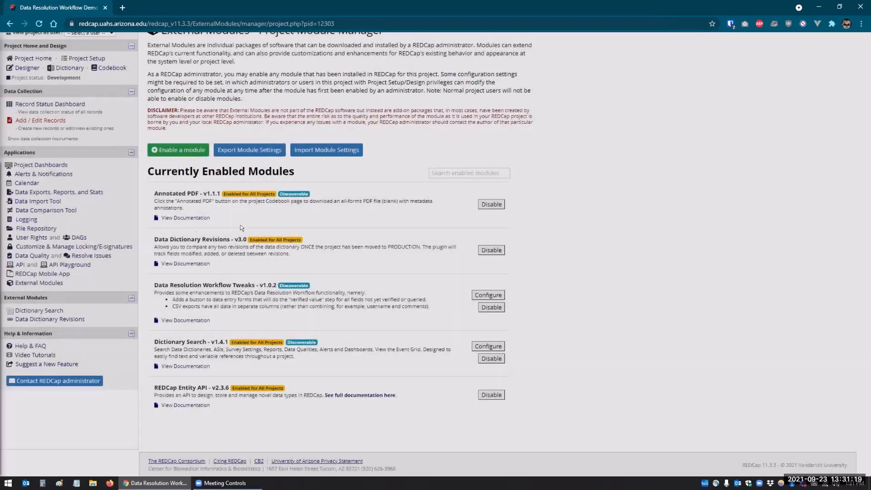
scroll(136, 204, "up", 2)
Step: Verify all fields on record 4's Data Resolution Workflow form and save the record, staying on it
left_click(27, 170)
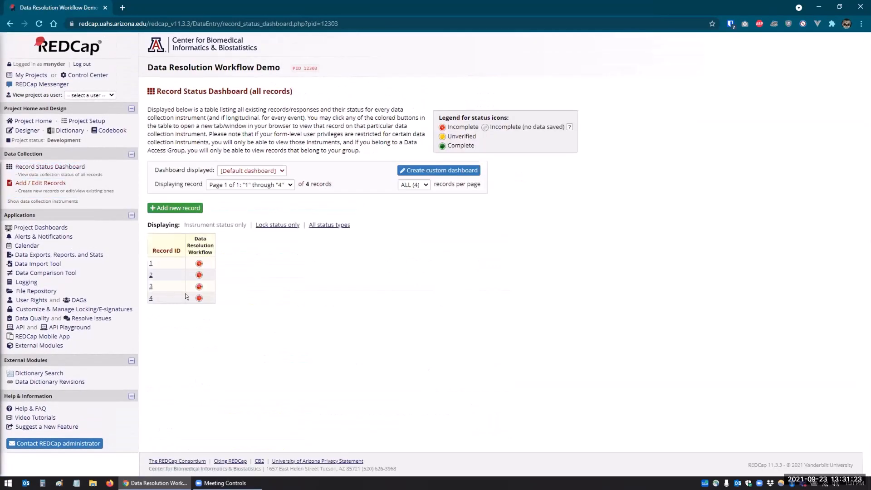
left_click(198, 299)
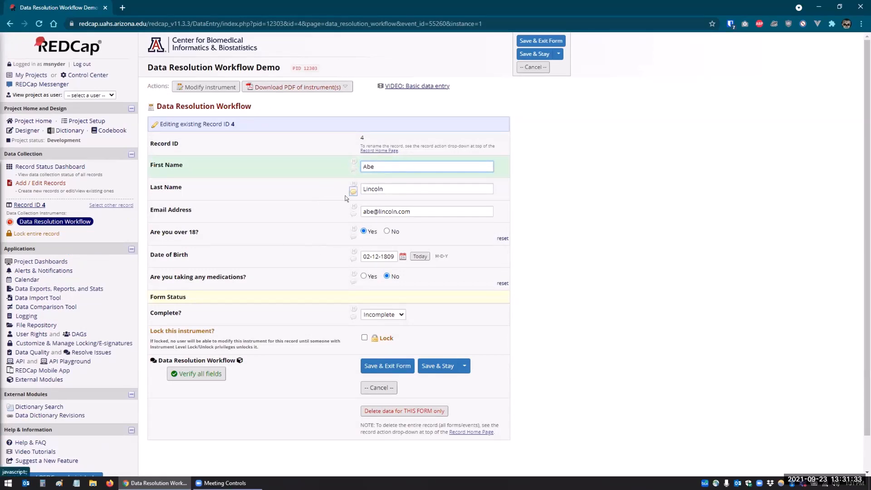
left_click(188, 373)
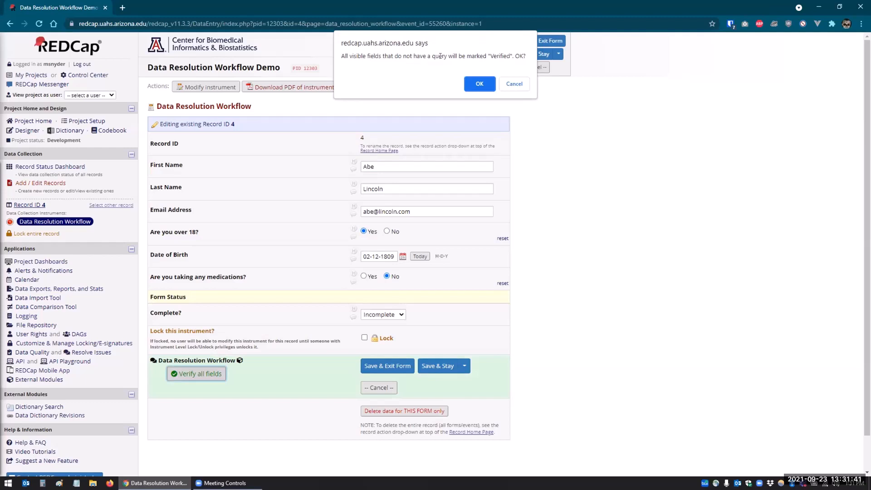
left_click(478, 84)
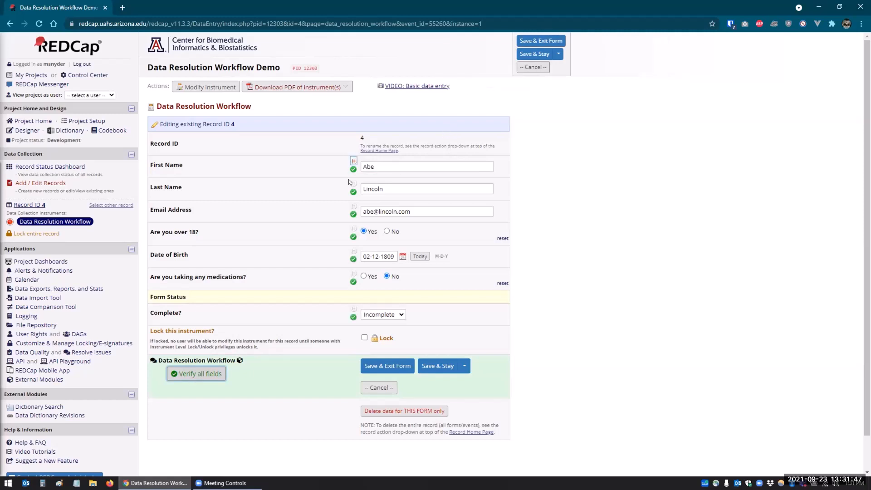
left_click(438, 366)
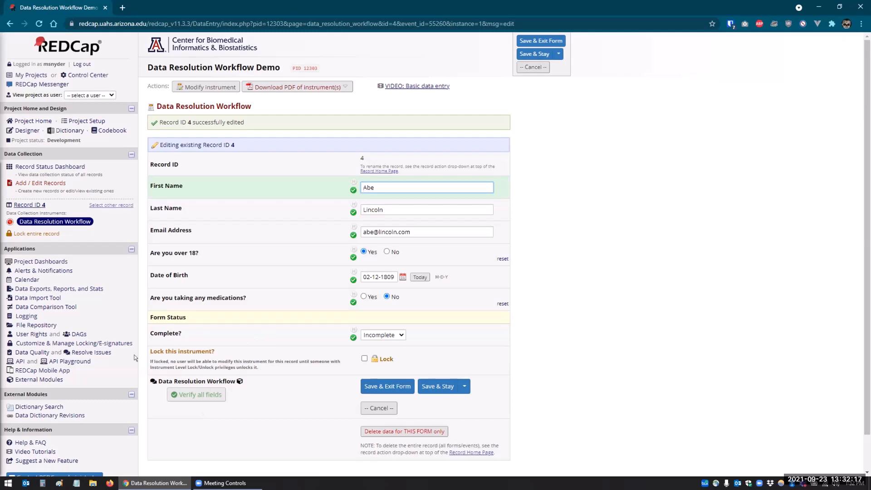
Step: Set the Data Resolution Dashboard filter to All status types (12) and scroll through the entries
left_click(84, 353)
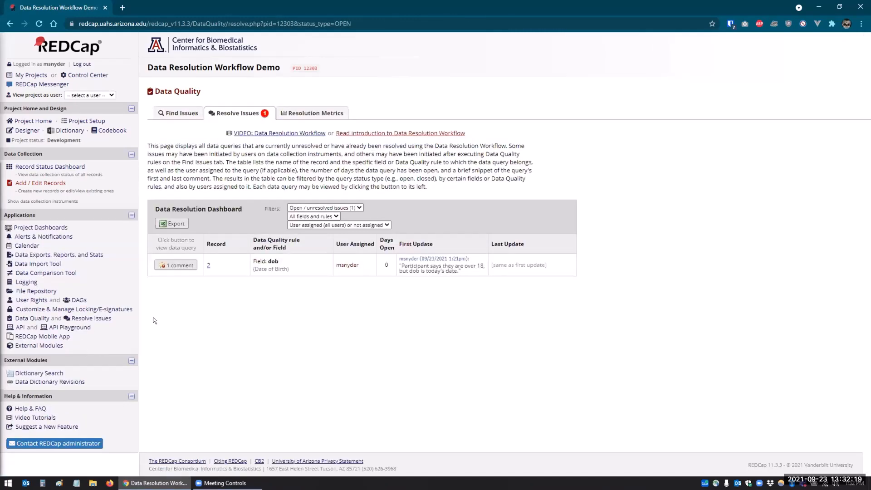
left_click(333, 209)
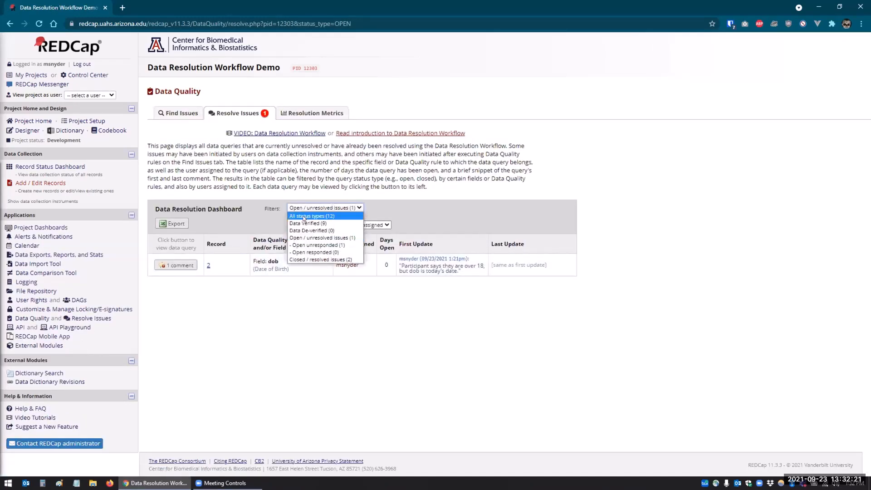
left_click(317, 214)
scroll(259, 331, "down", 3)
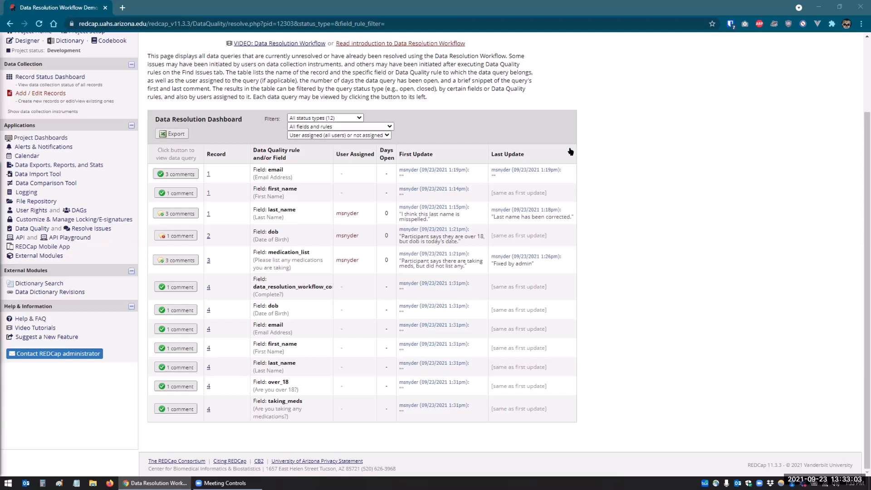
scroll(289, 178, "up", 2)
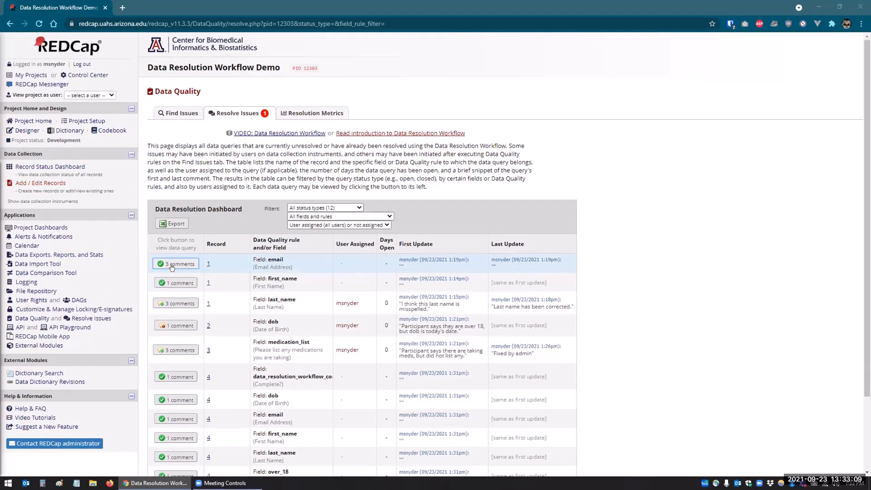
Step: Reopen record 1's closed last_name query, adding the comment 'Example'
left_click(167, 302)
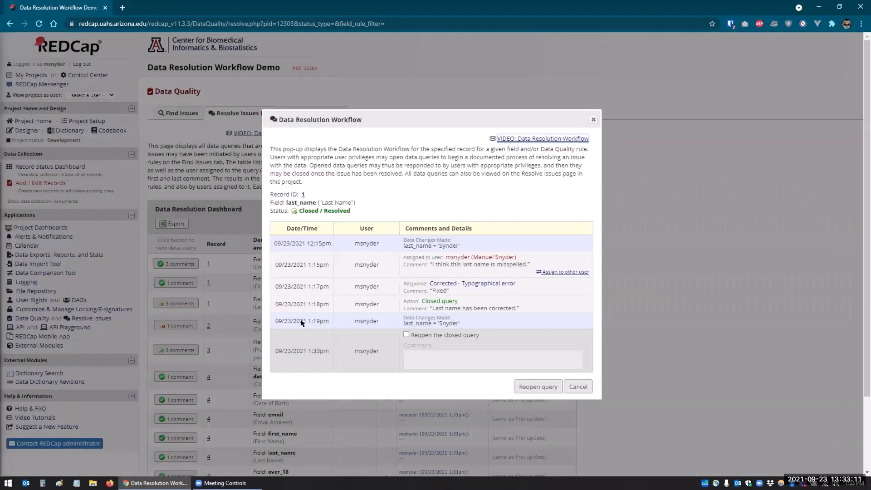
left_click(406, 334)
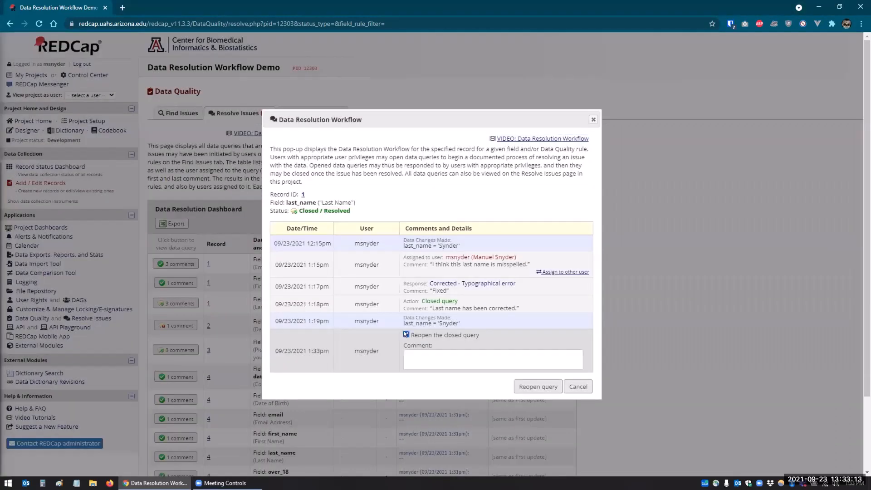
left_click(417, 353)
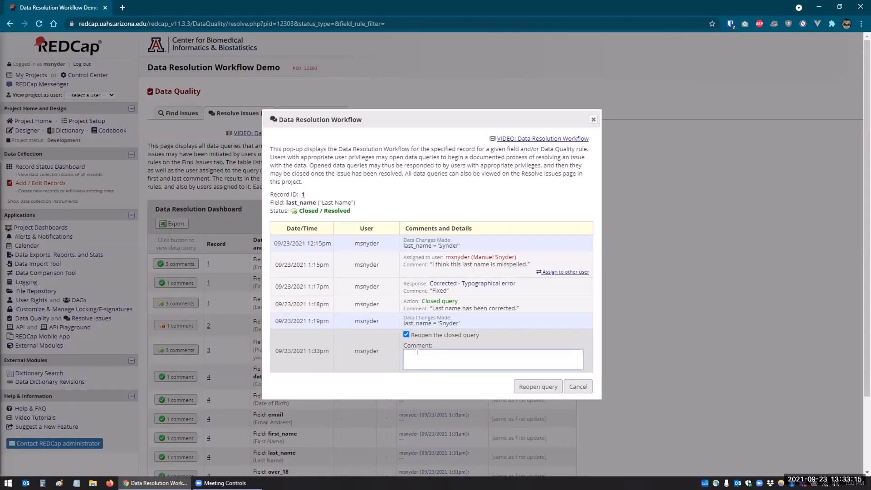
type("Example")
left_click(529, 387)
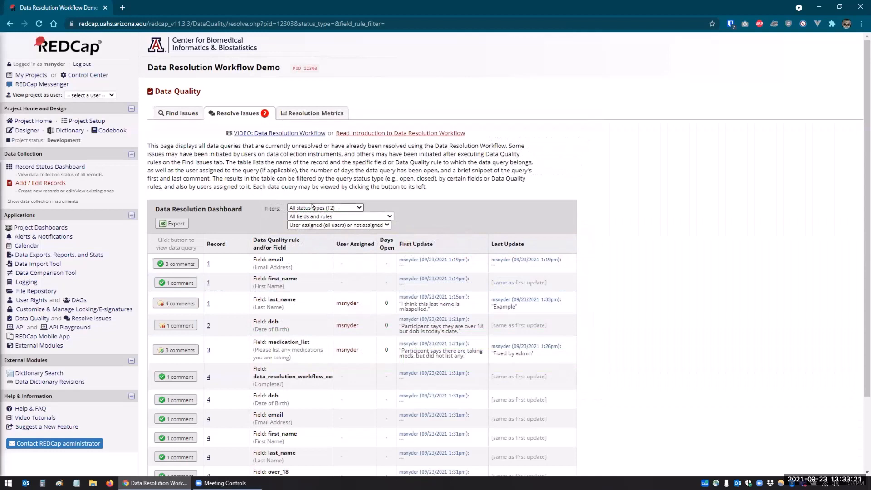
left_click(312, 208)
Step: Filter to open/unresolved queries, then respond to record 2's Date of Birth query with Other and comment 'Test'
left_click(310, 237)
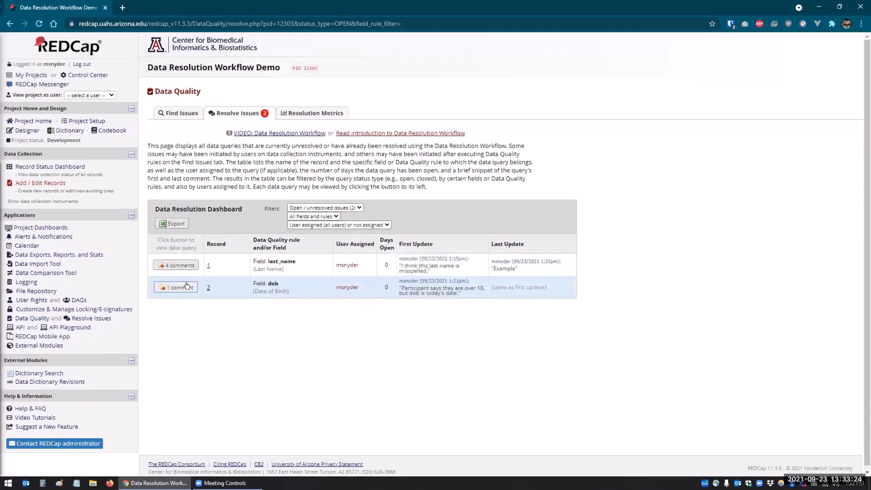
left_click(186, 286)
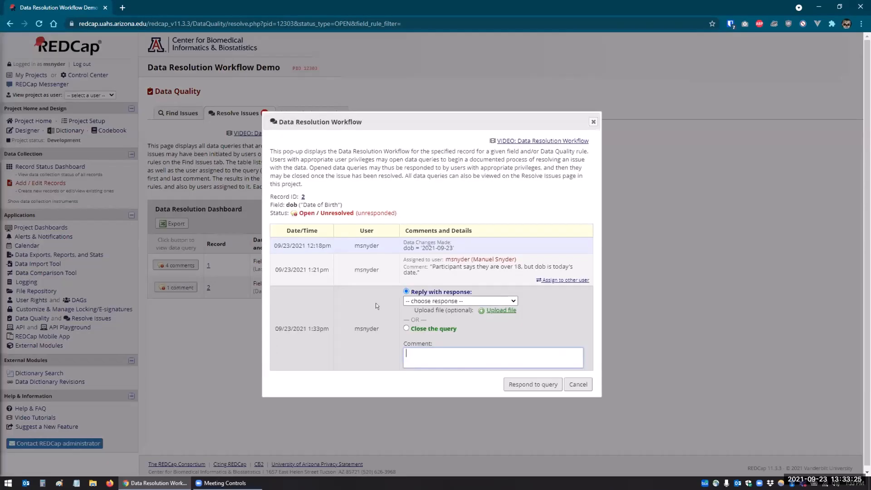
left_click(449, 301)
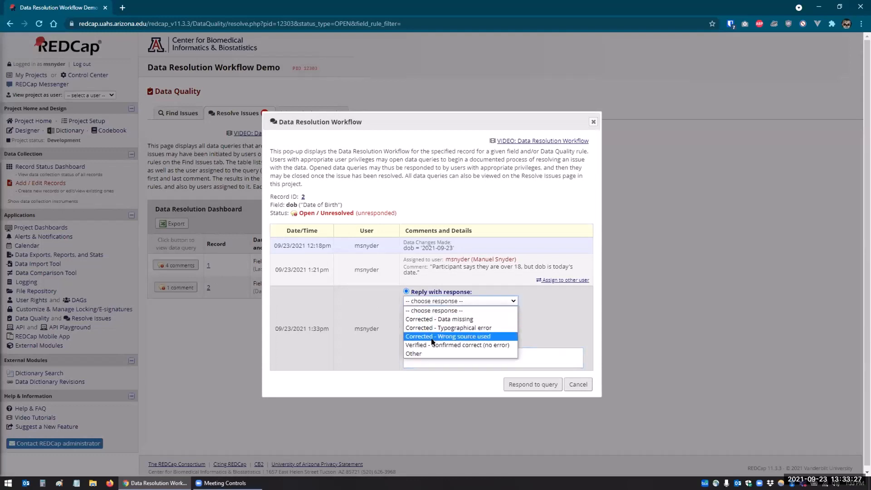
left_click(410, 352)
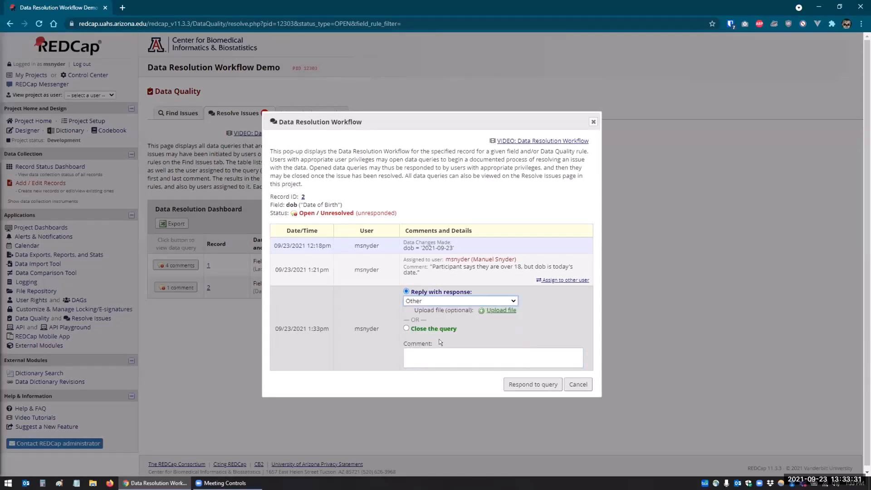
left_click(441, 301)
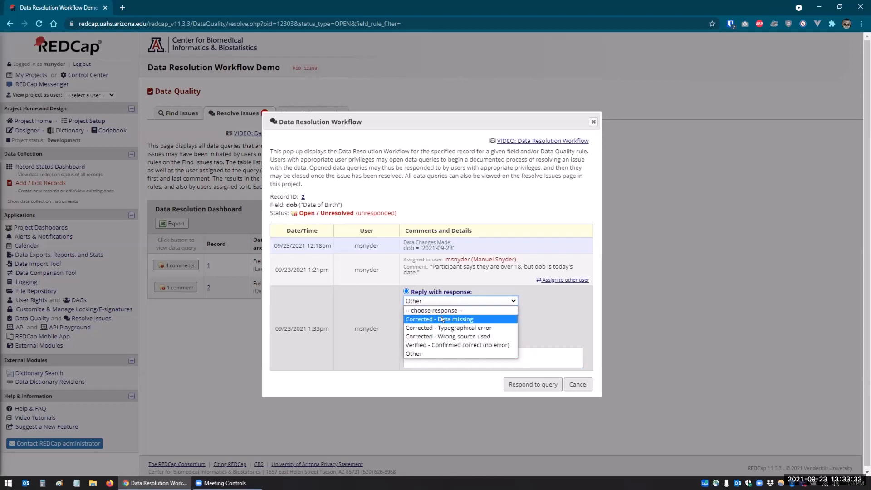
left_click(417, 353)
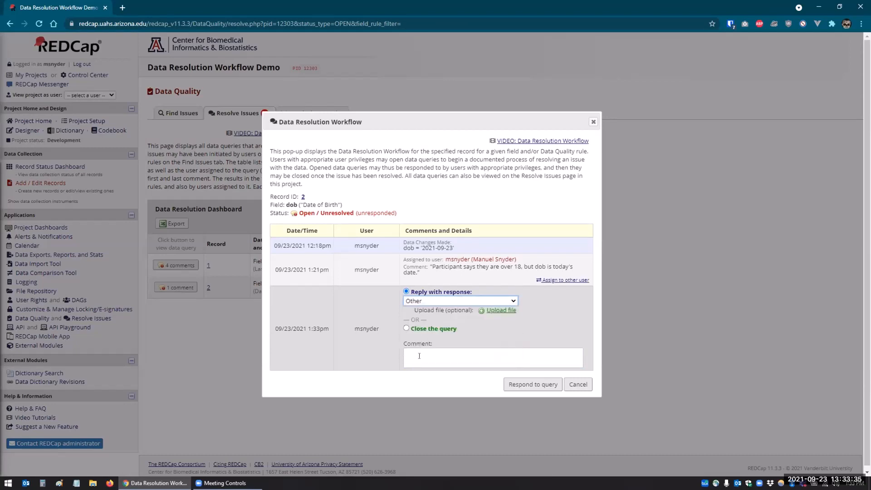
left_click(418, 355)
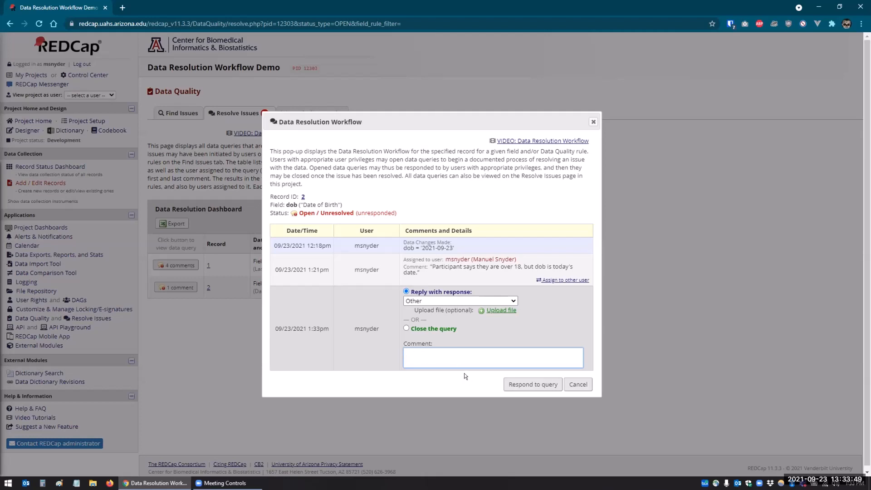
type("Test")
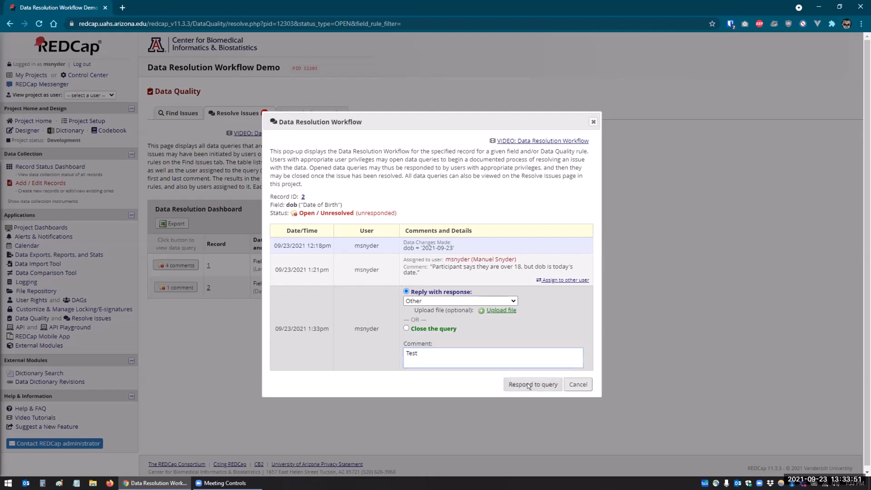
left_click(528, 385)
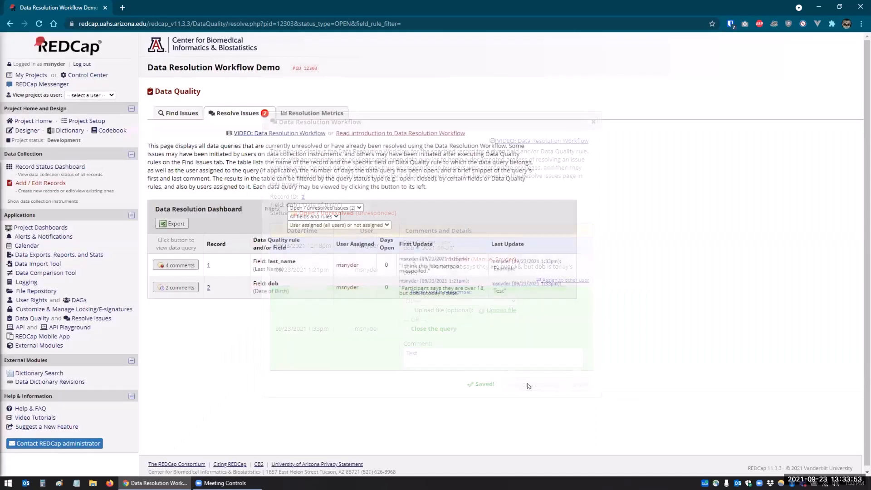